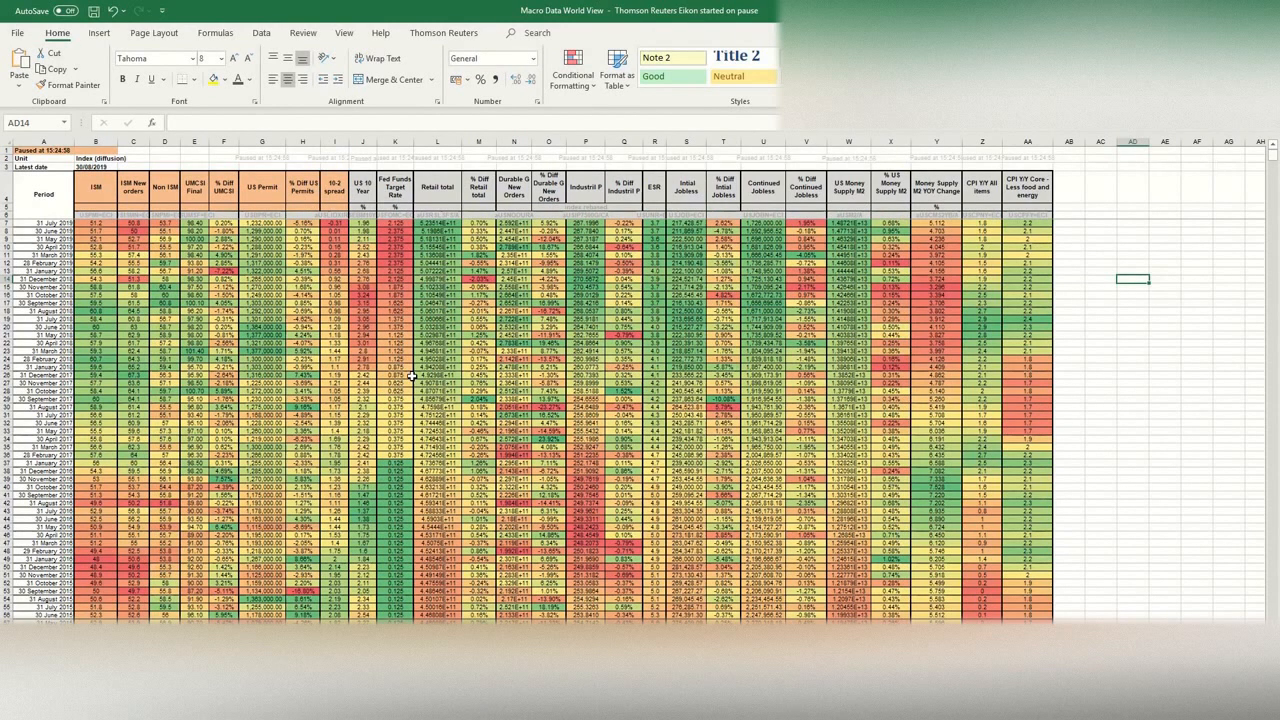
# Step: Examine the RHistory formula in cell A1 that retrieves the monthly SPX closing prices
pyautogui.click(1178, 278)
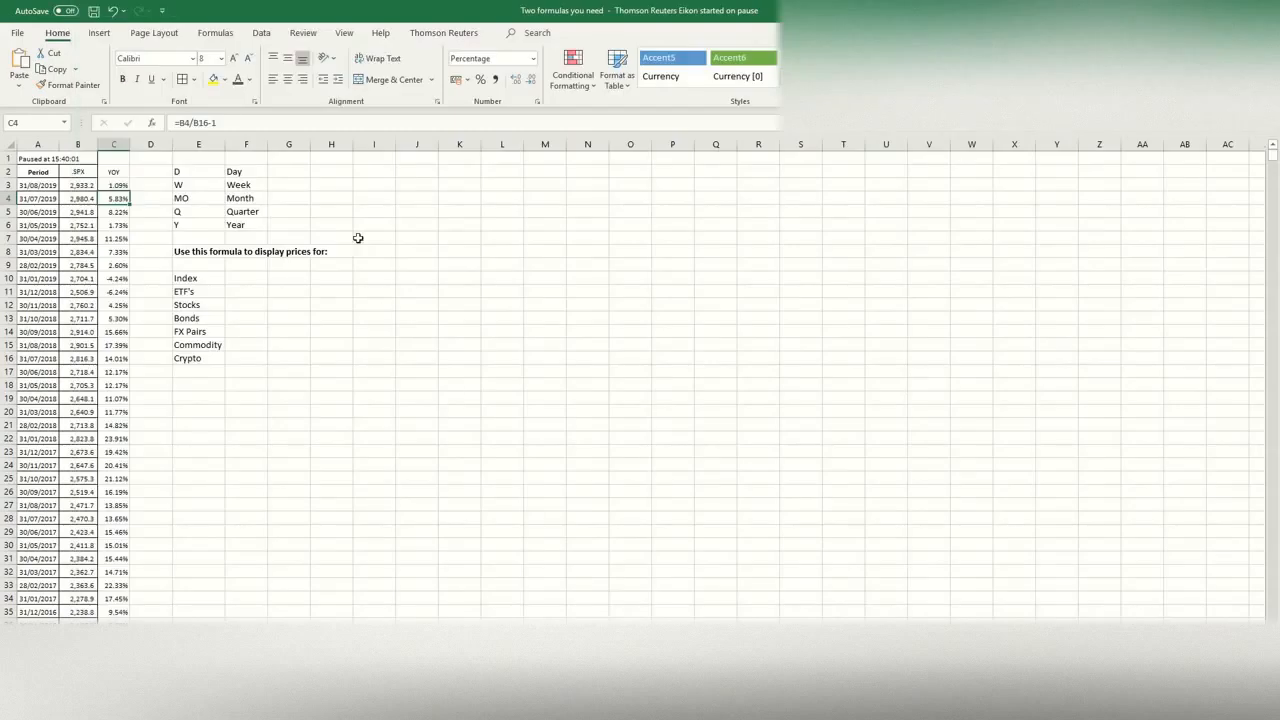
pyautogui.click(416, 360)
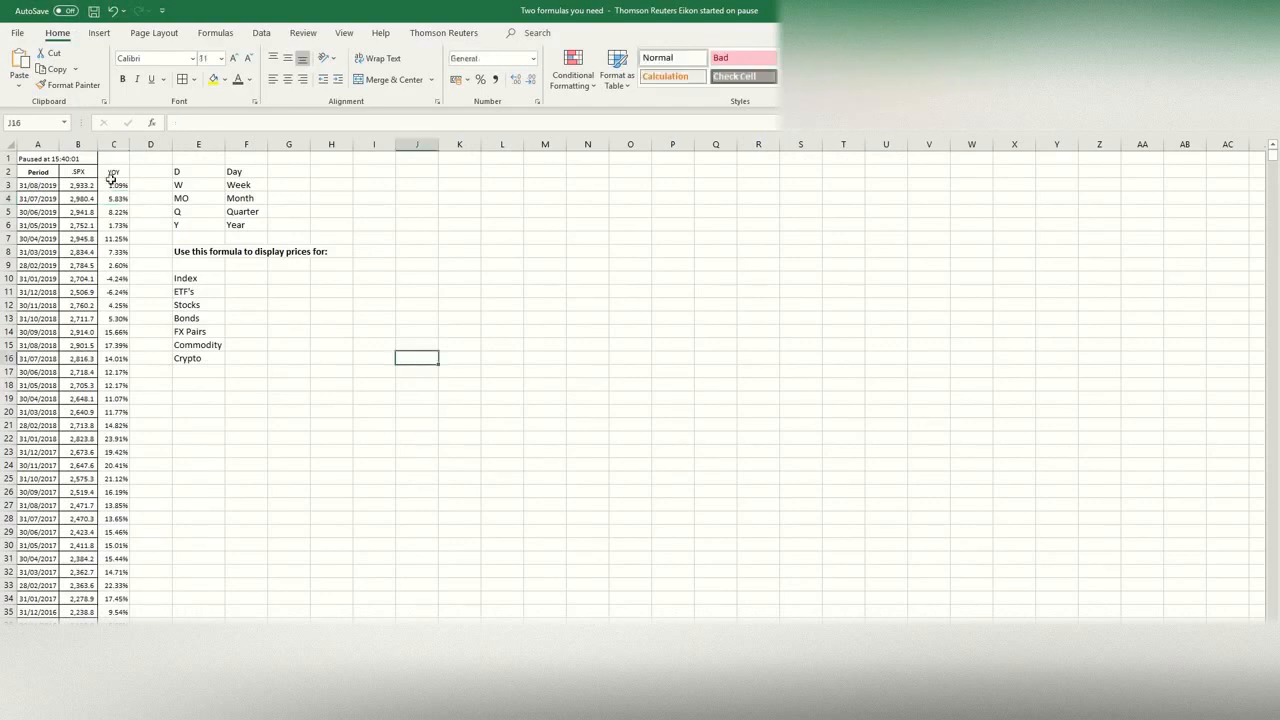
pyautogui.click(48, 157)
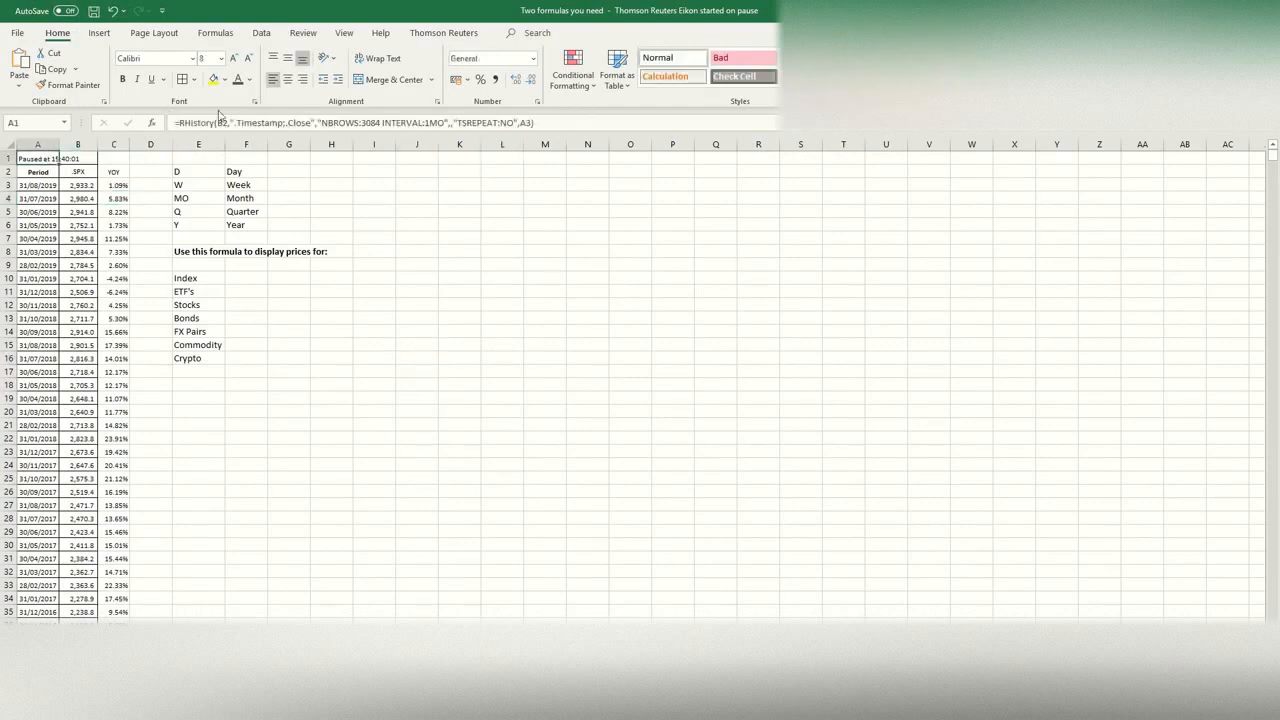
pyautogui.click(283, 123)
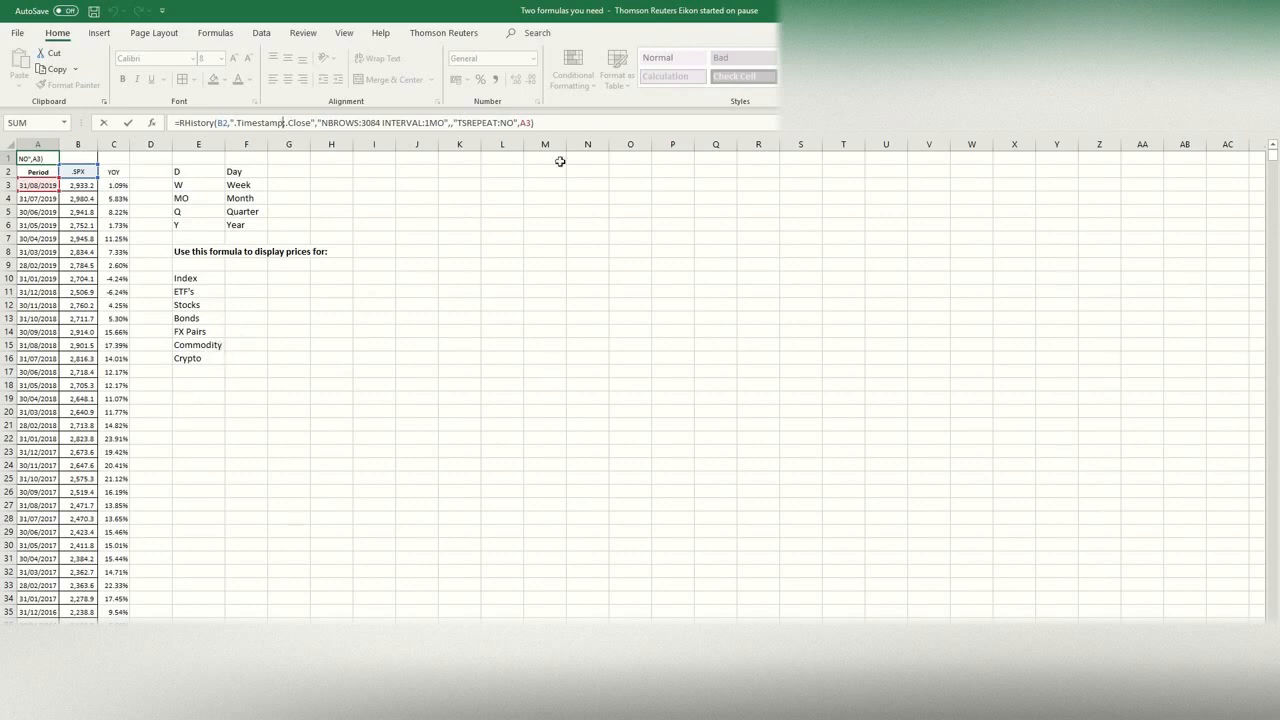
pyautogui.press('Return')
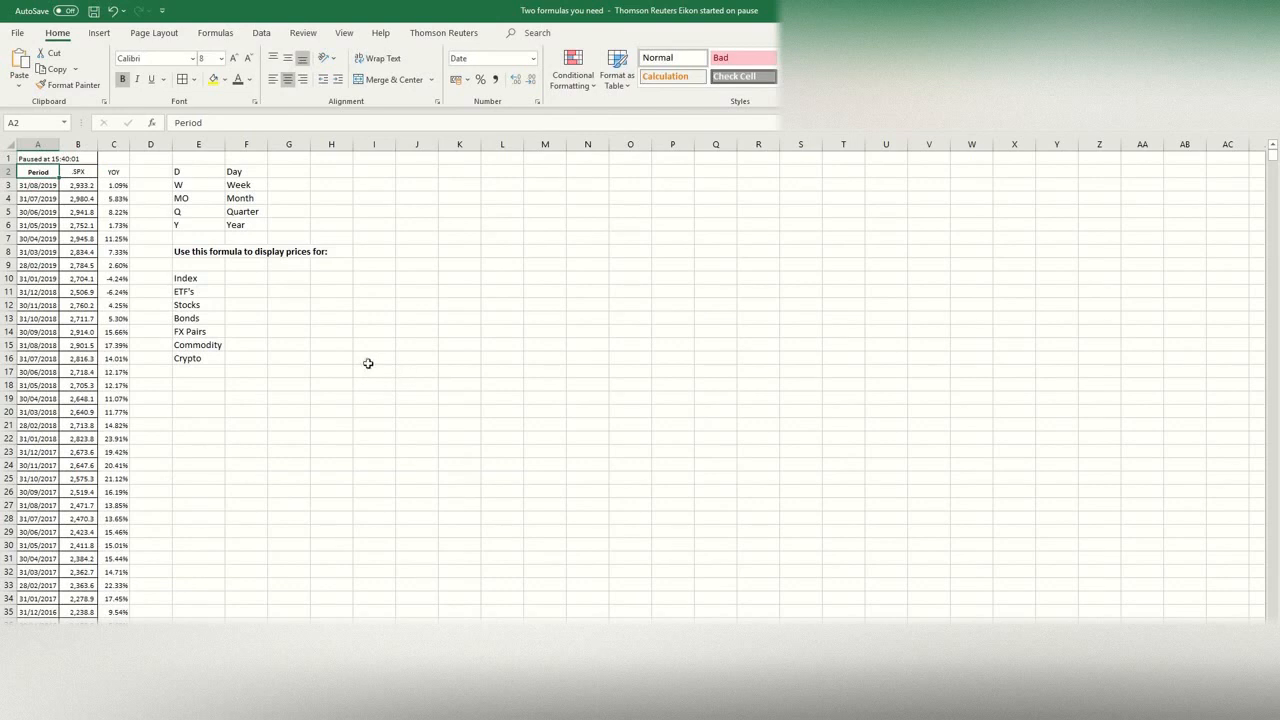
# Step: Clear all the SPX prices in column B from cell B3 downward
pyautogui.click(82, 185)
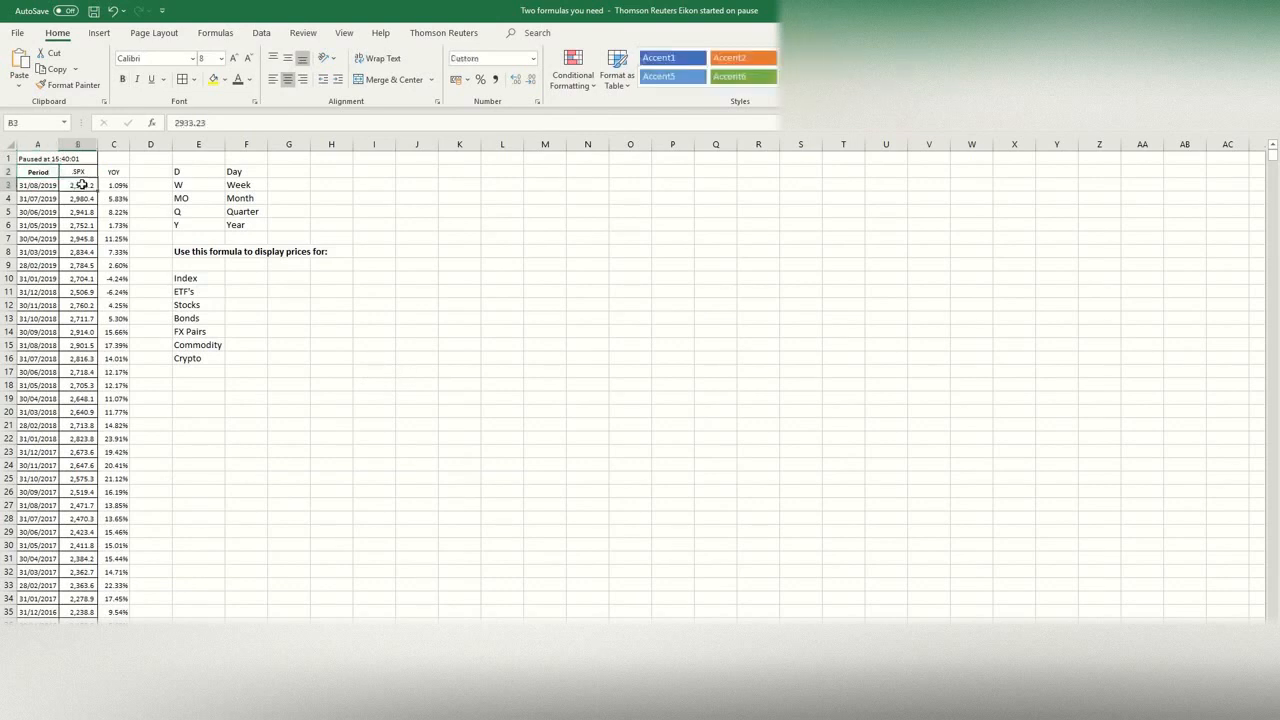
pyautogui.hotkey('ctrl', 'shift', 'Down')
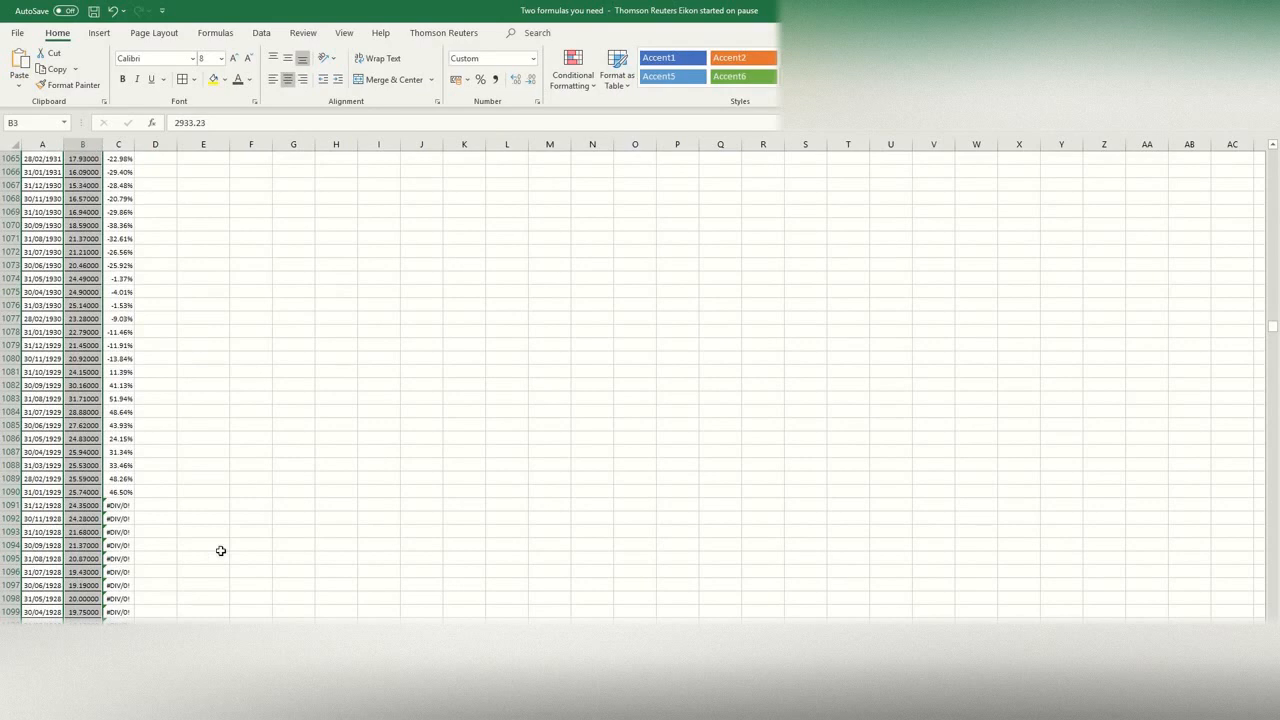
pyautogui.hotkey('ctrl', 'BackSpace')
pyautogui.click(388, 157)
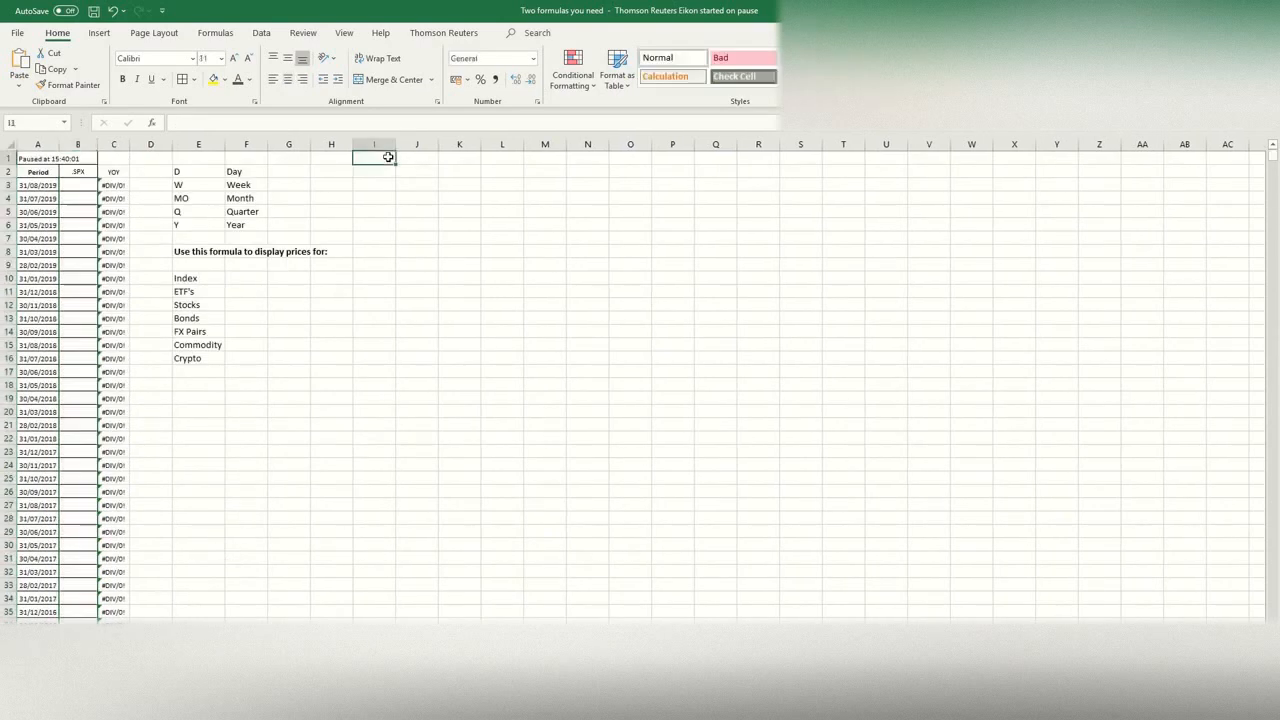
# Step: Refresh the worksheet's Thomson Reuters data to reload the SPX prices
pyautogui.click(443, 32)
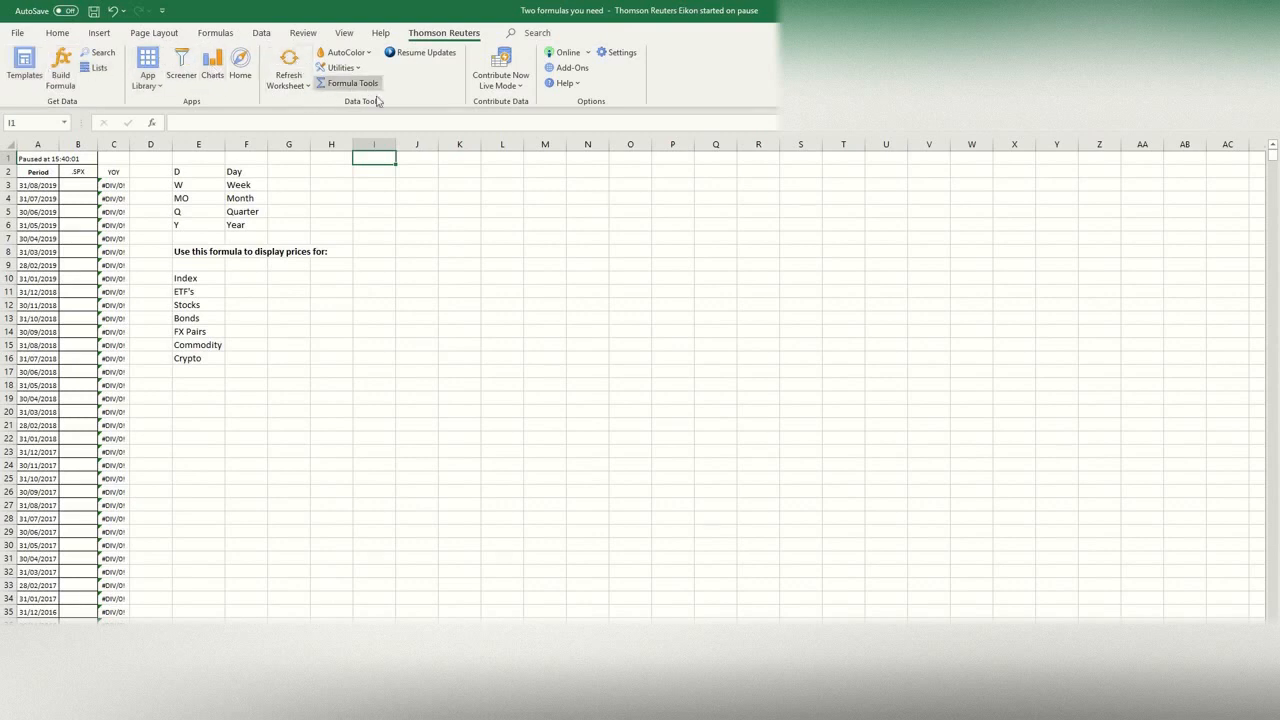
pyautogui.click(297, 84)
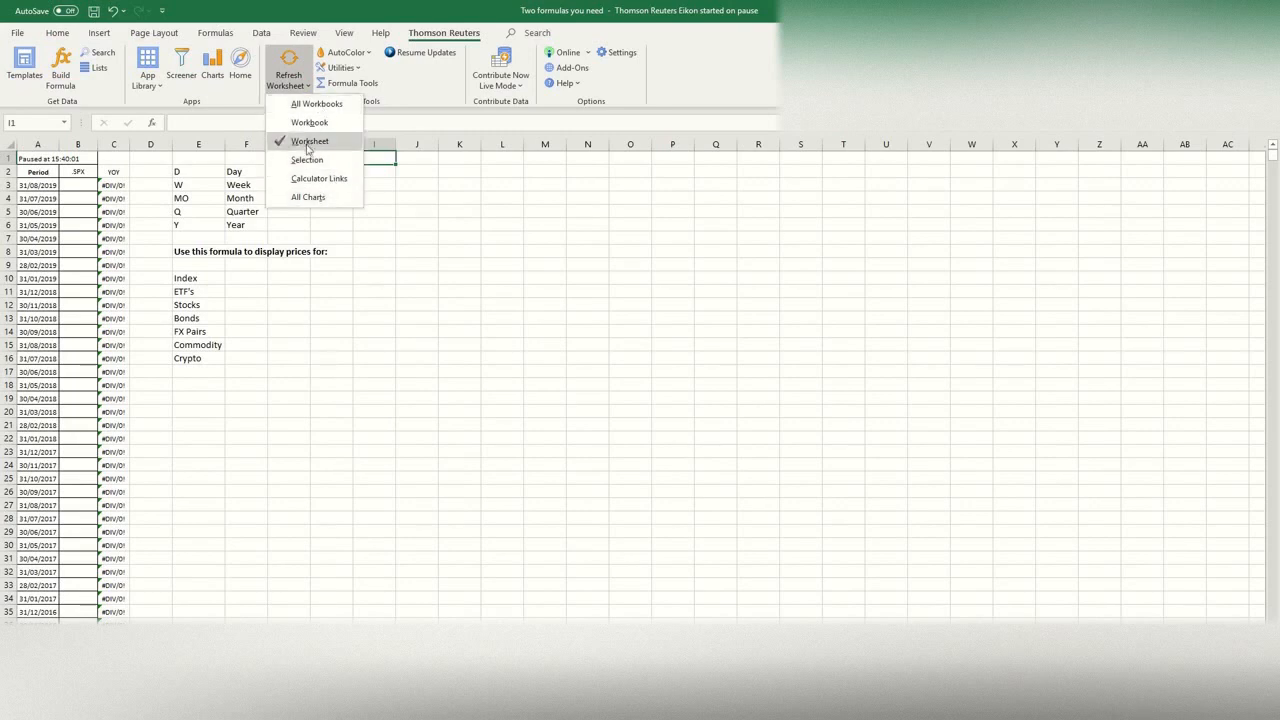
pyautogui.click(295, 58)
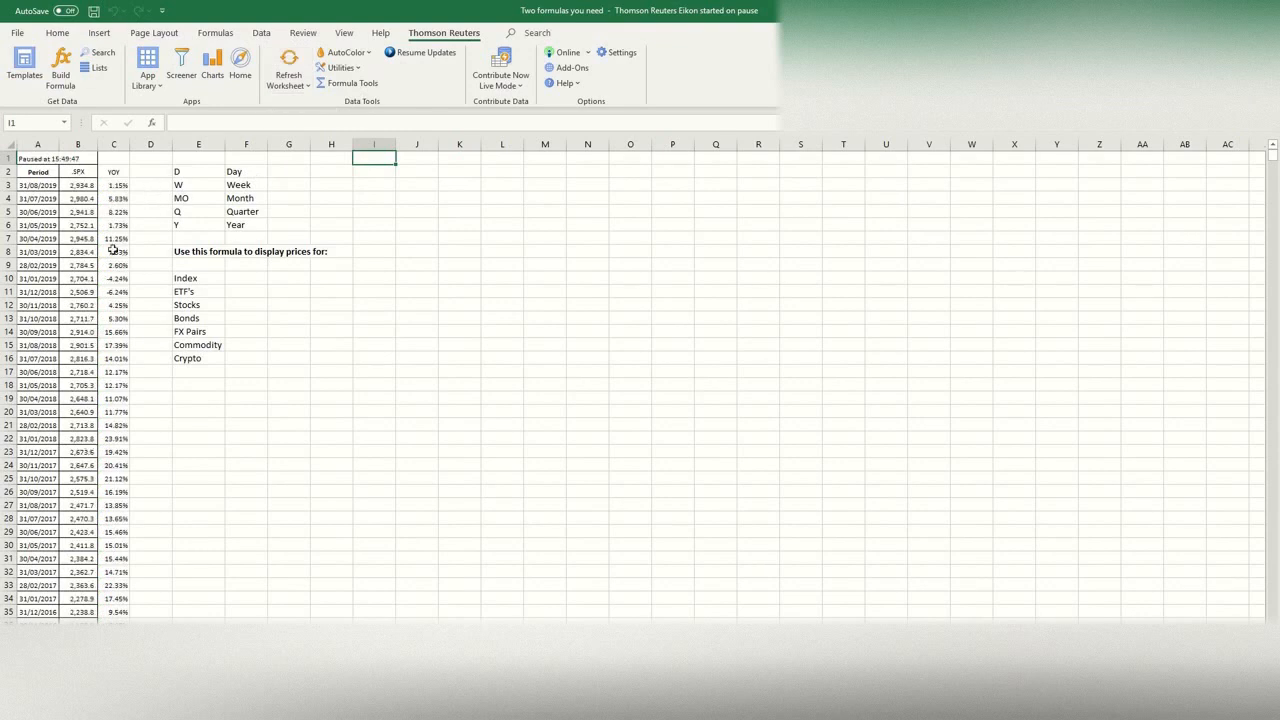
# Step: Insert a 2-D line chart from the Period, SPX and YOY columns, including their headers and all rows of data
pyautogui.moveTo(38, 172); pyautogui.dragTo(118, 174)
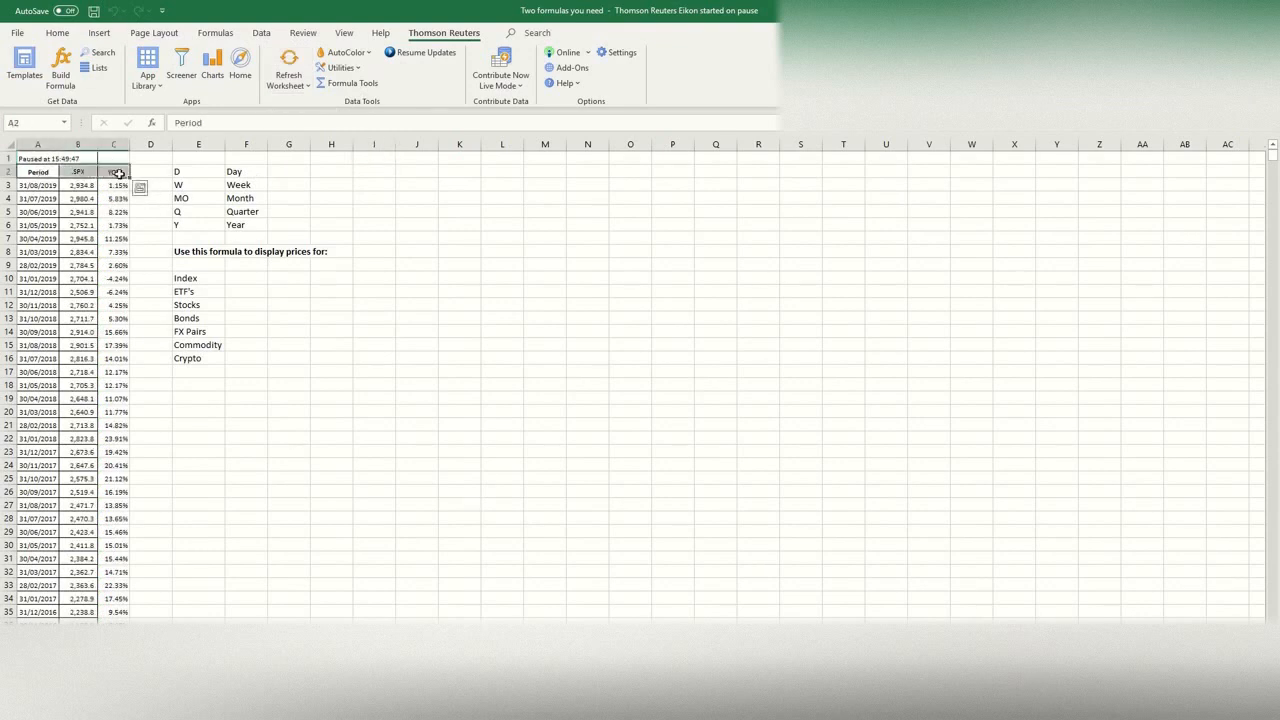
pyautogui.hotkey('ctrl', 'shift', 'Down')
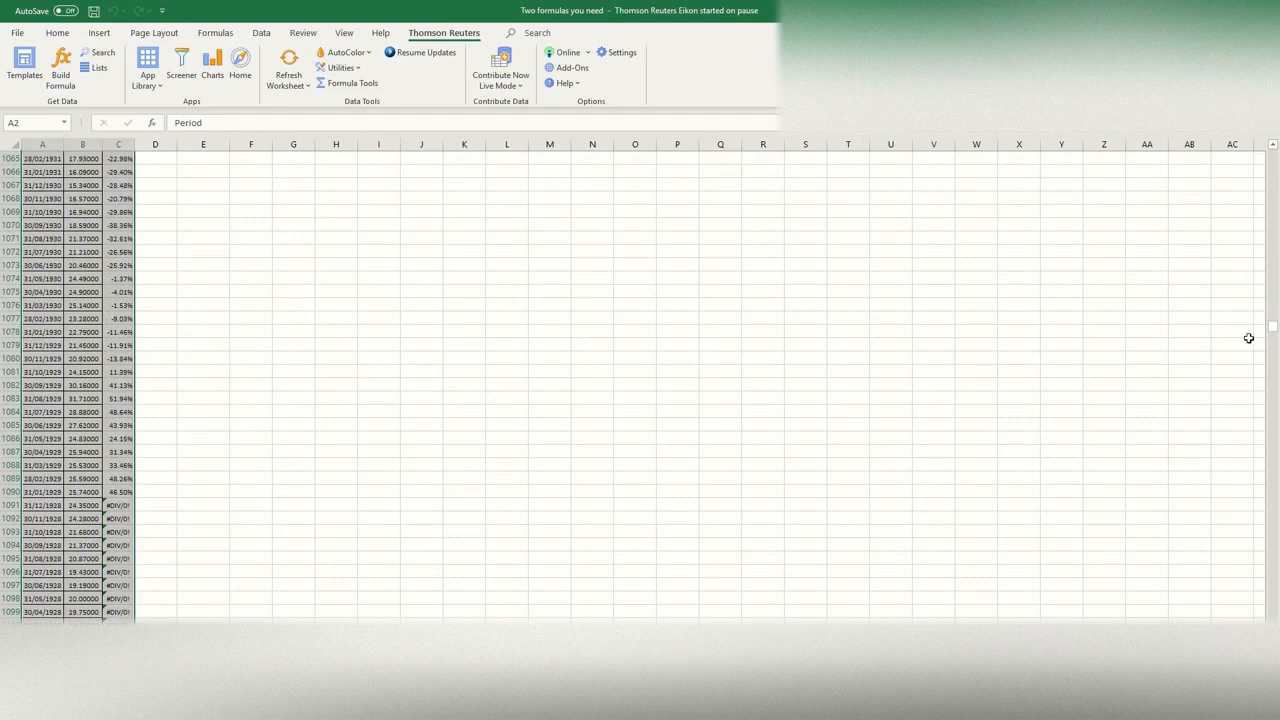
pyautogui.moveTo(1271, 332); pyautogui.dragTo(1270, 152)
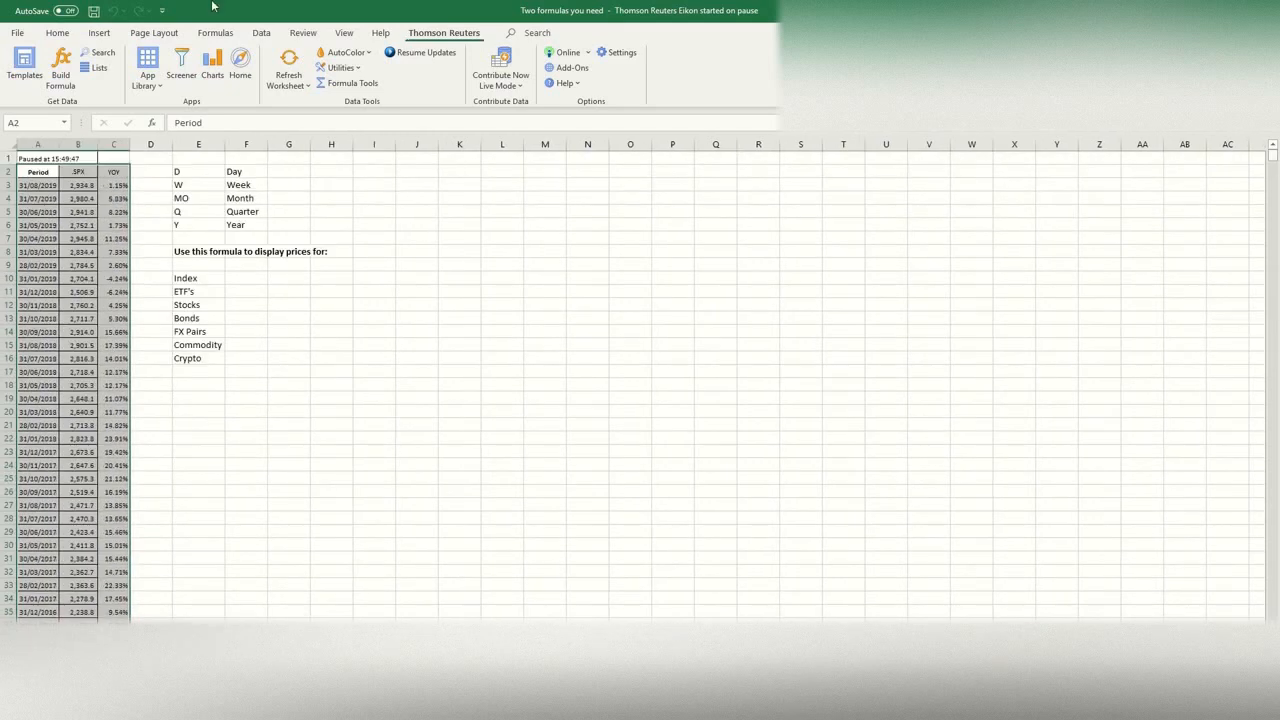
pyautogui.click(99, 32)
pyautogui.click(577, 68)
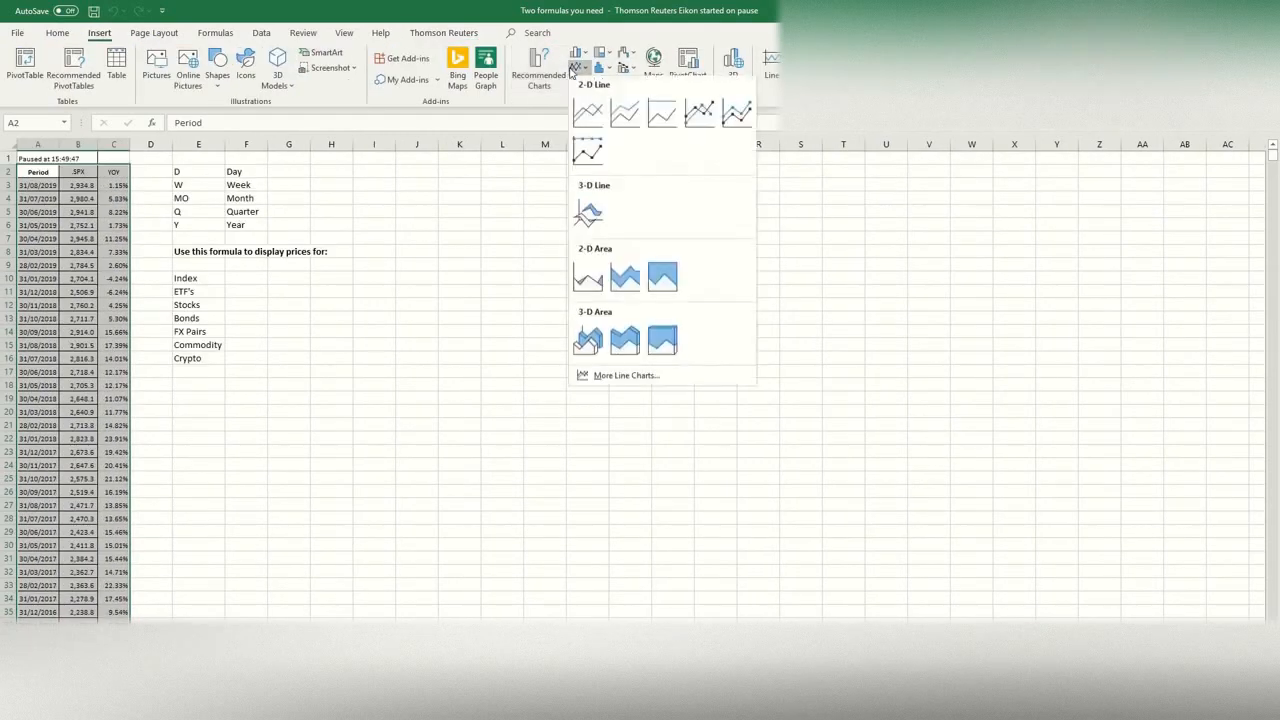
pyautogui.click(580, 122)
# Step: Place the chart beside the notes, enlarge it to span about columns I to V down to row 28, and delete its title
pyautogui.moveTo(537, 323); pyautogui.dragTo(400, 169)
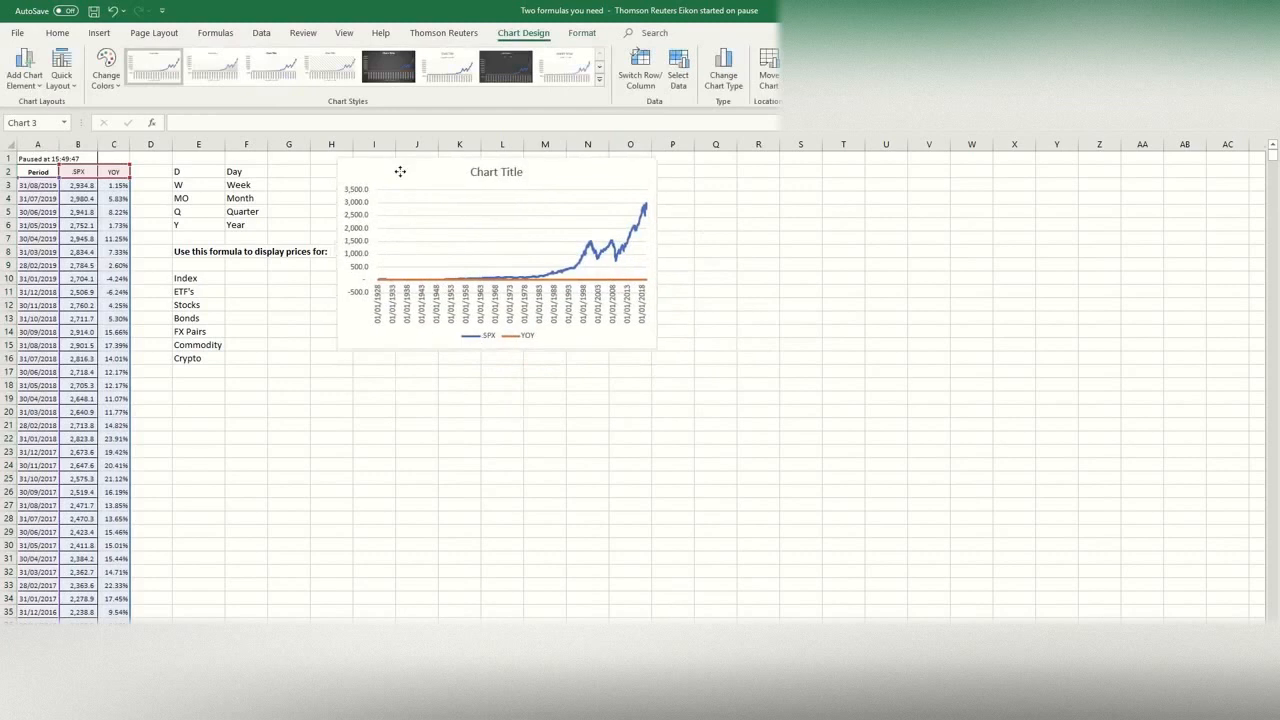
pyautogui.moveTo(656, 348); pyautogui.dragTo(939, 518)
pyautogui.click(655, 174)
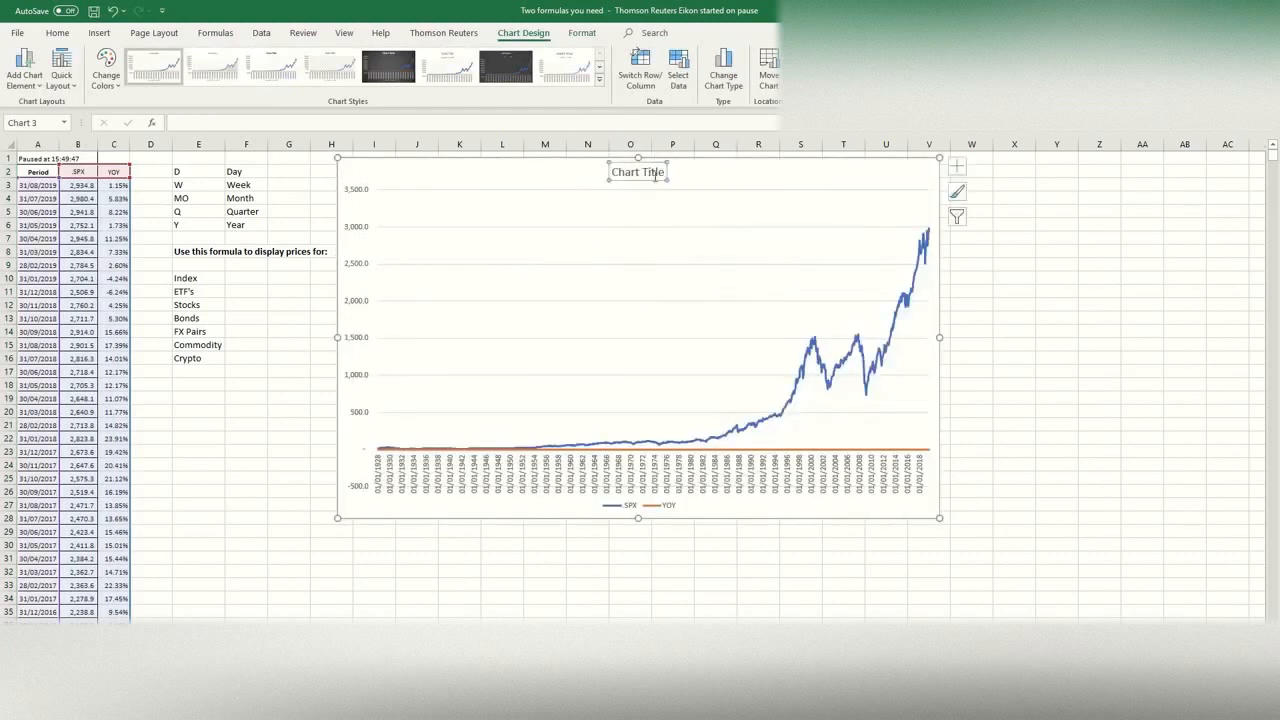
pyautogui.press('Delete')
# Step: Set the minimum bound of the chart's horizontal date axis to 01/01/1999
pyautogui.rightClick(697, 464)
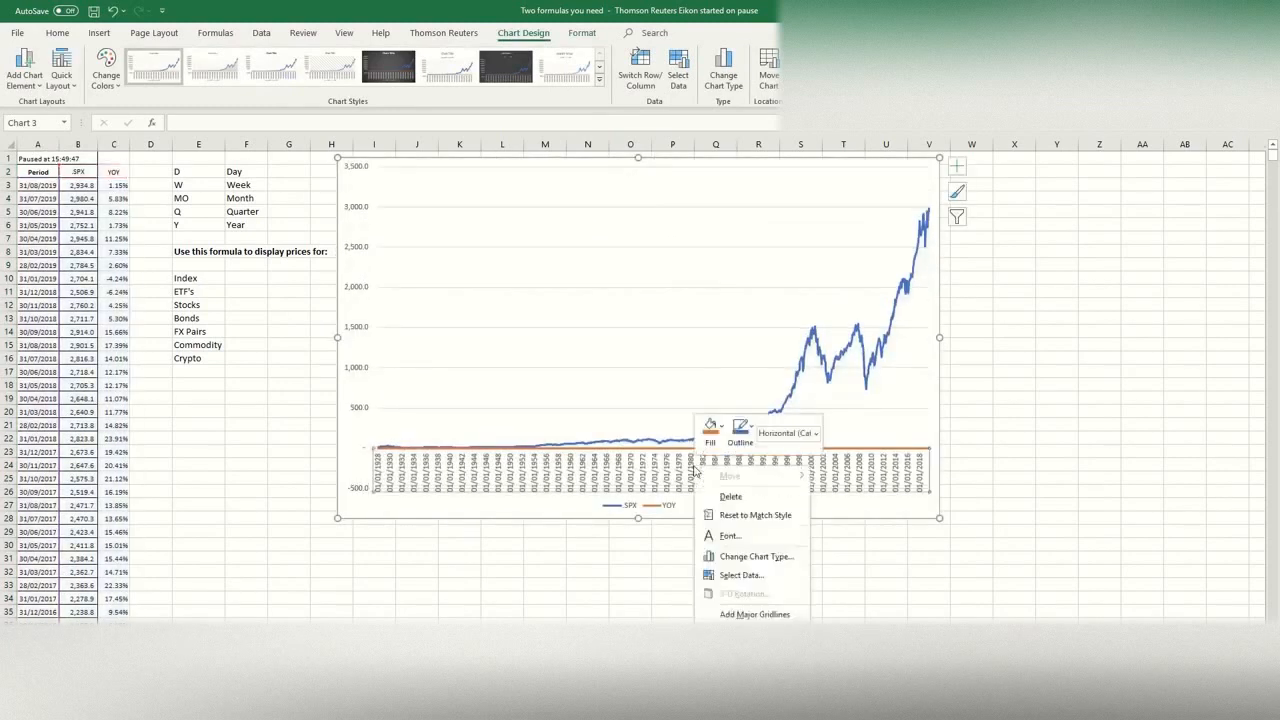
pyautogui.click(748, 653)
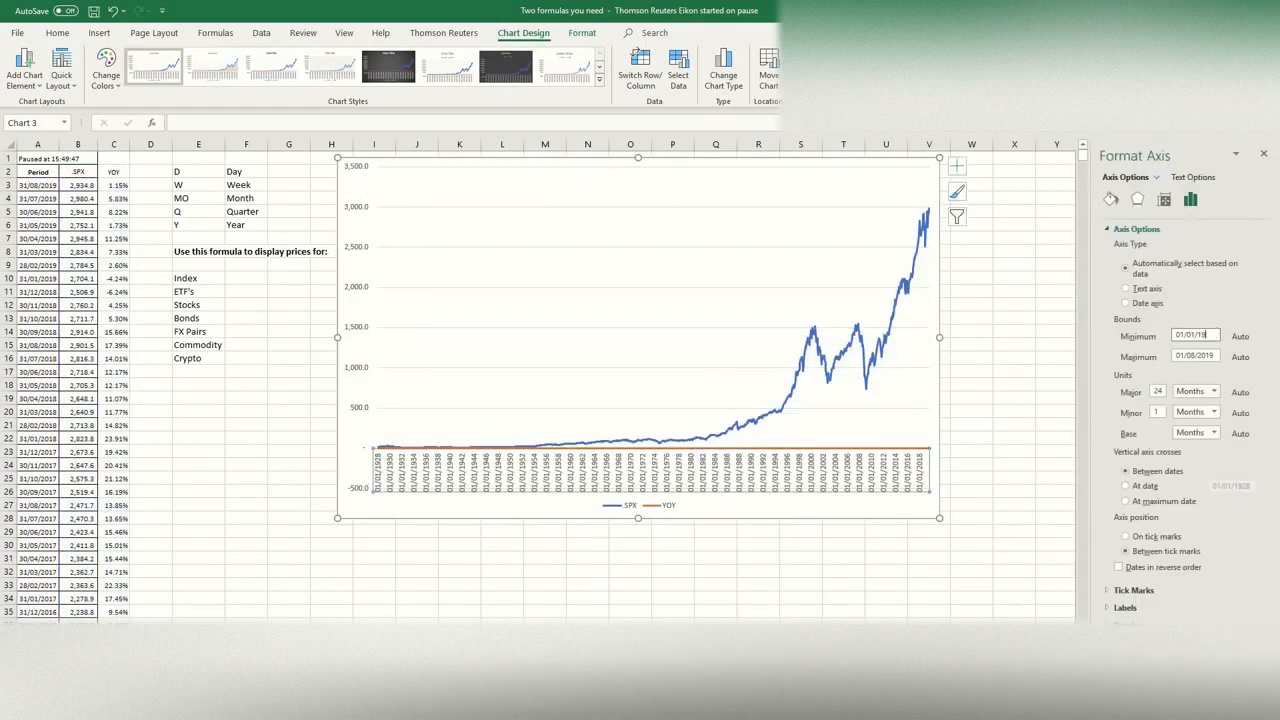
pyautogui.press('Return')
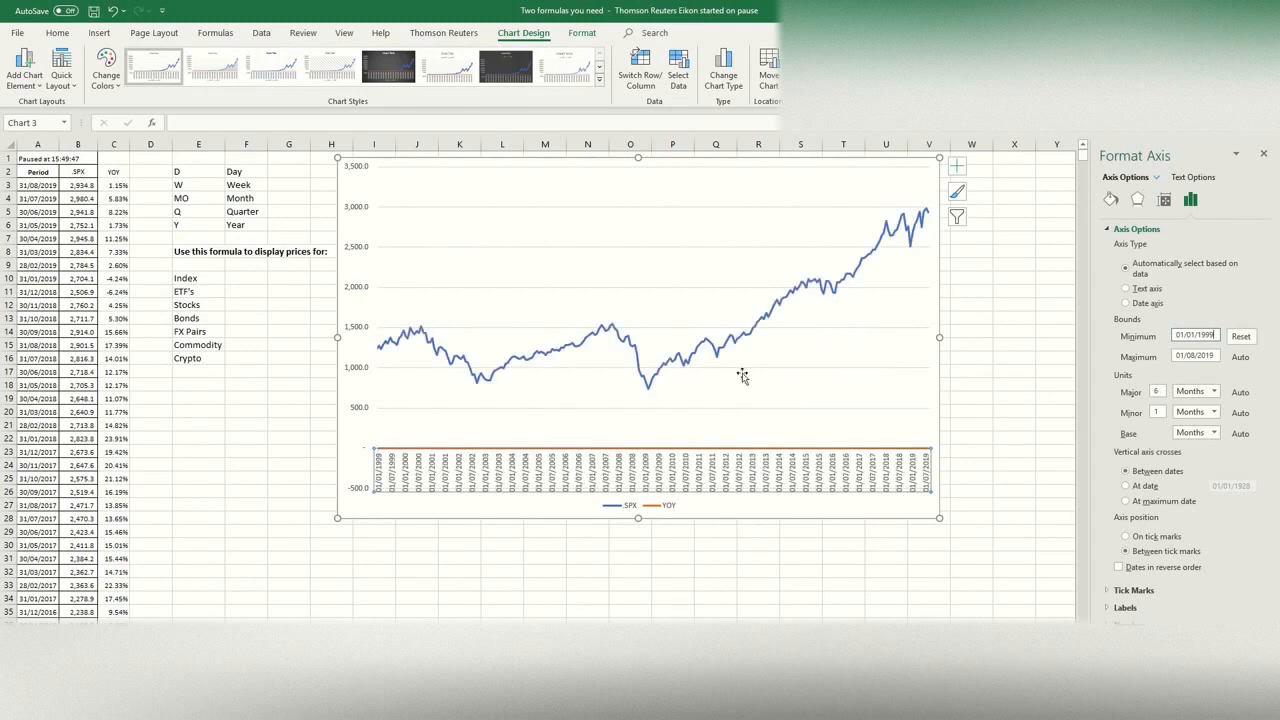
# Step: Plot the YOY series on the secondary axis
pyautogui.click(690, 447)
pyautogui.rightClick(693, 447)
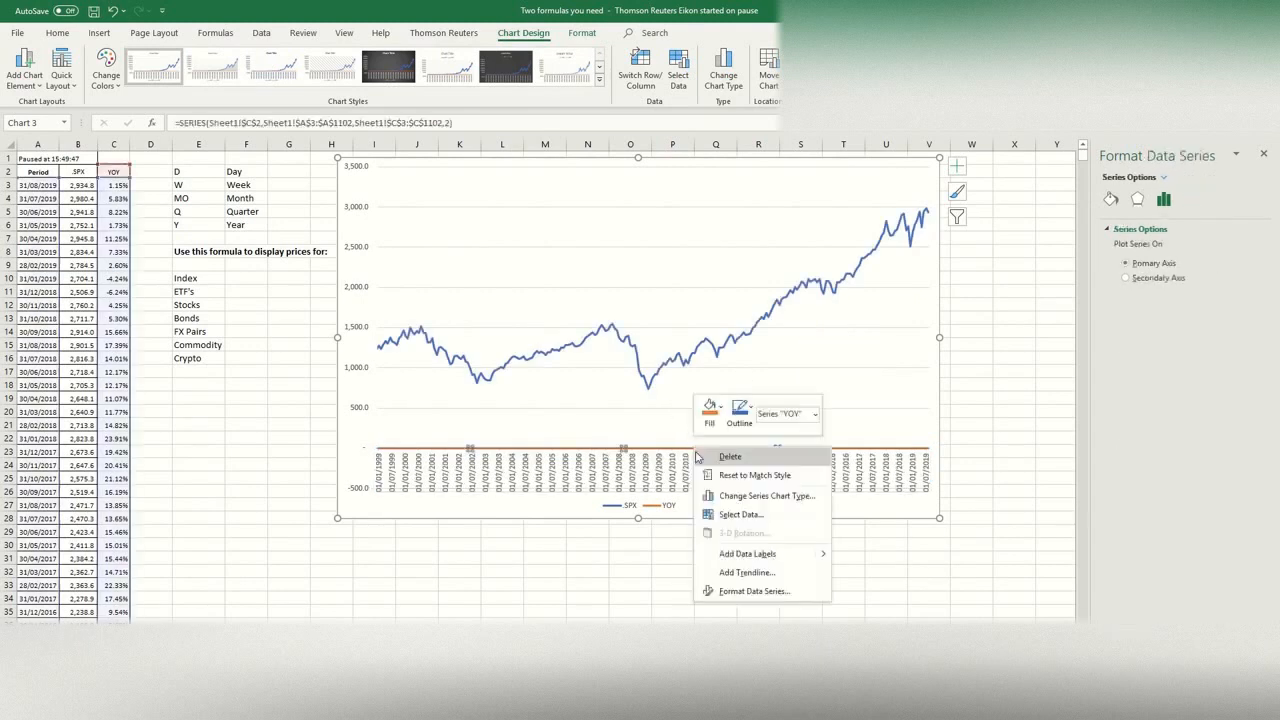
pyautogui.click(752, 591)
pyautogui.click(1150, 277)
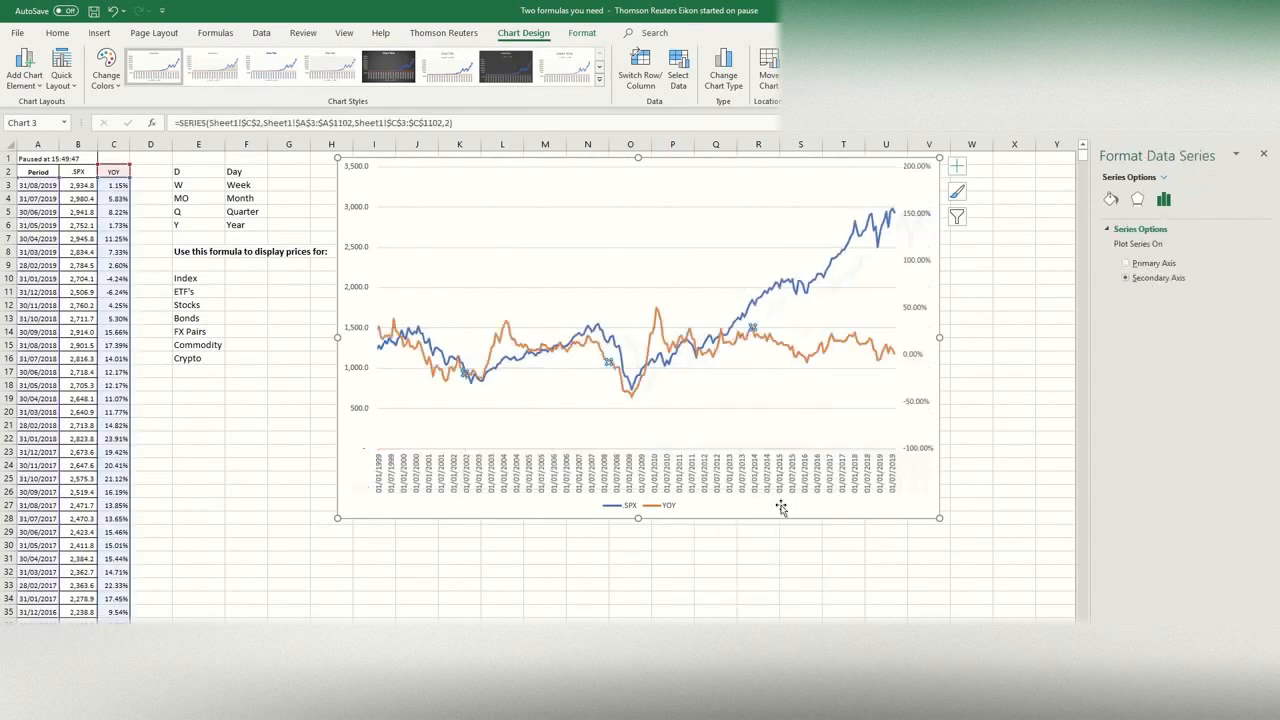
# Step: Move the chart legend to the Top position
pyautogui.click(671, 506)
pyautogui.rightClick(672, 507)
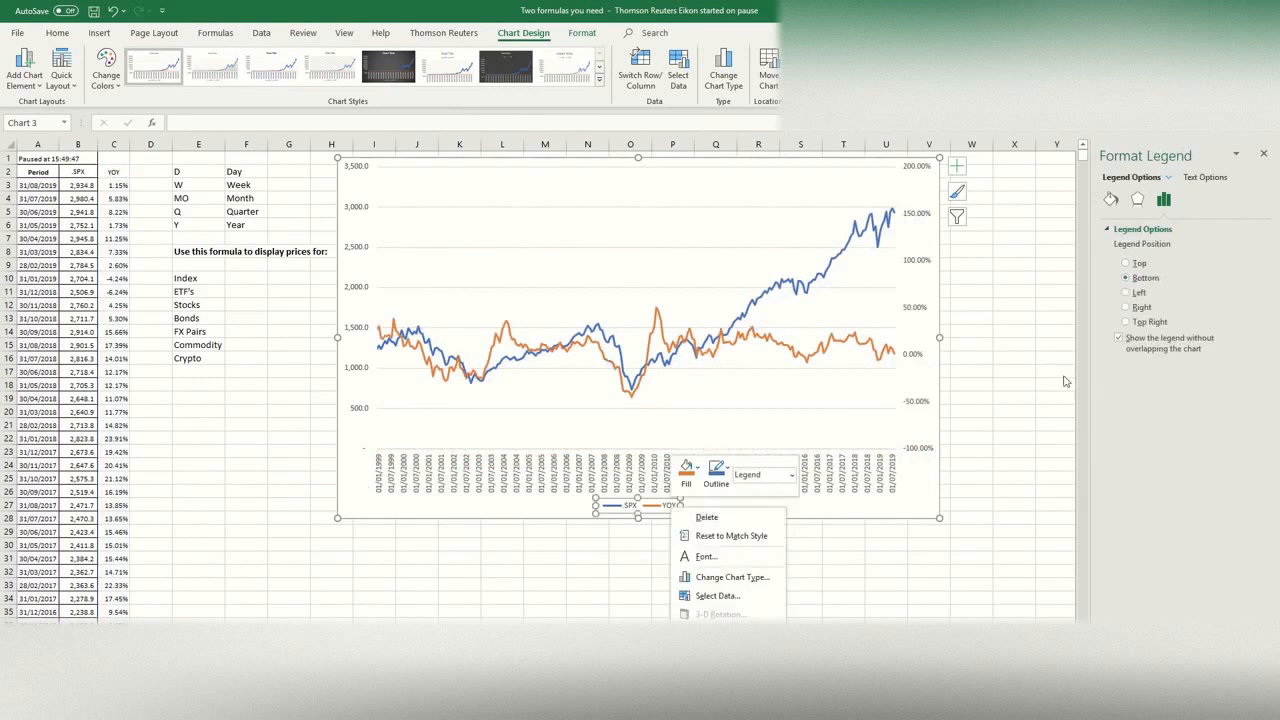
pyautogui.click(1127, 263)
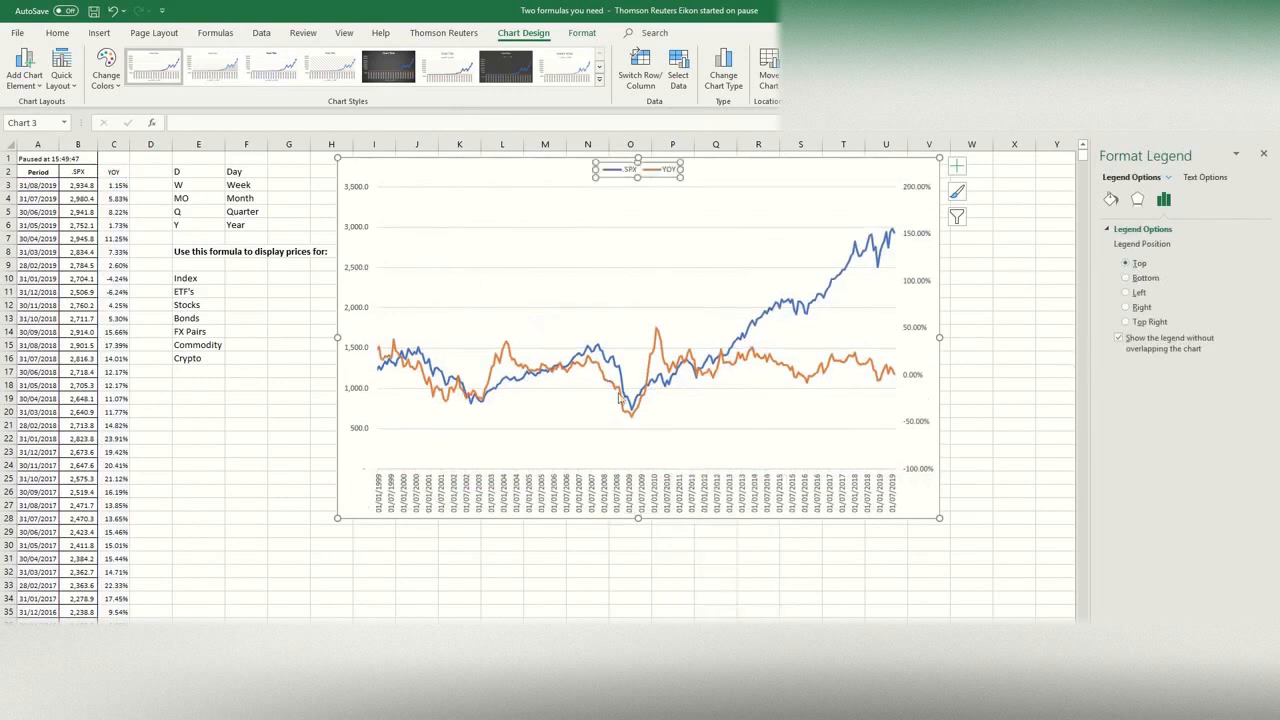
# Step: Set the bounds of the primary vertical axis to a maximum of 3000 and a minimum of 500
pyautogui.rightClick(365, 270)
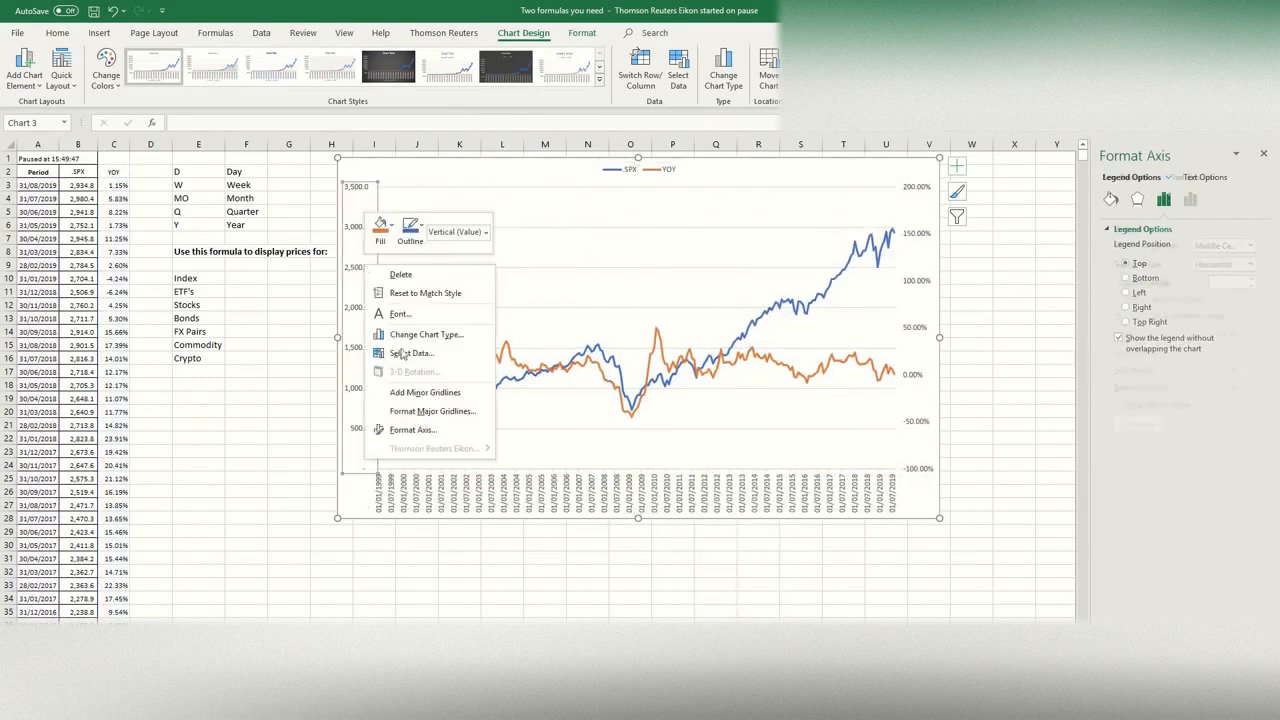
pyautogui.click(405, 428)
pyautogui.click(1207, 281)
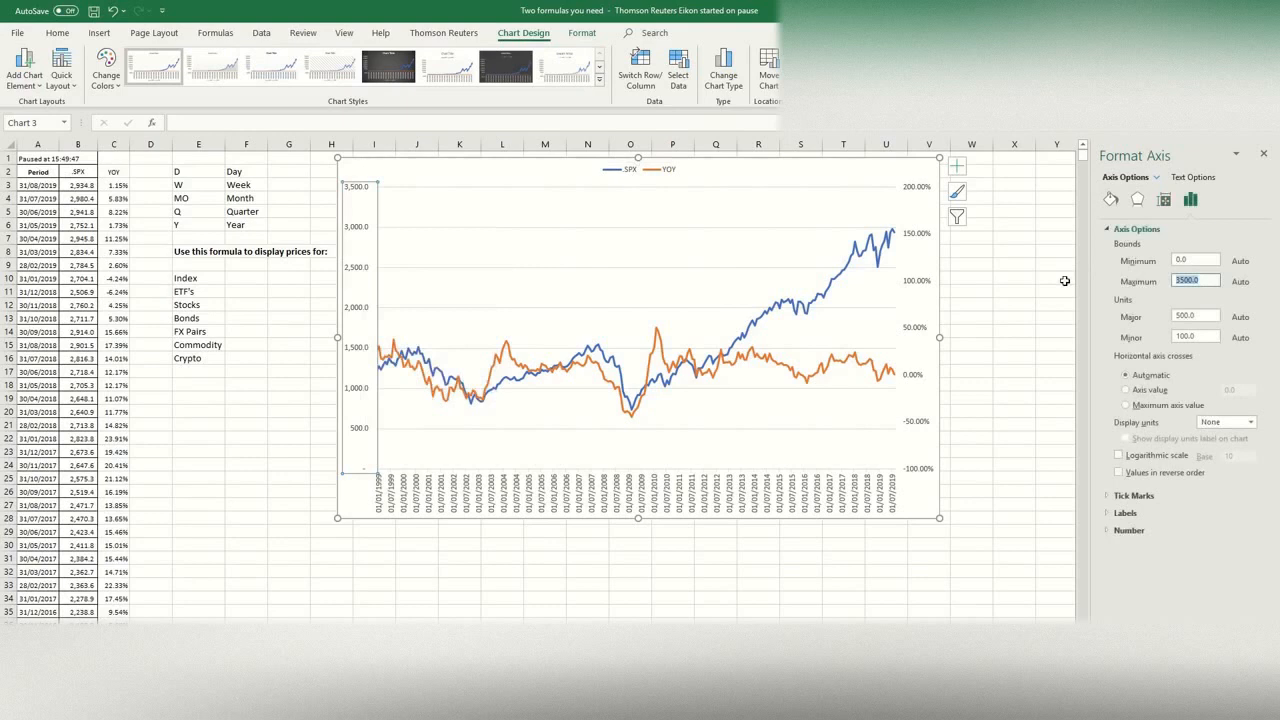
pyautogui.write('3000')
pyautogui.press('Return')
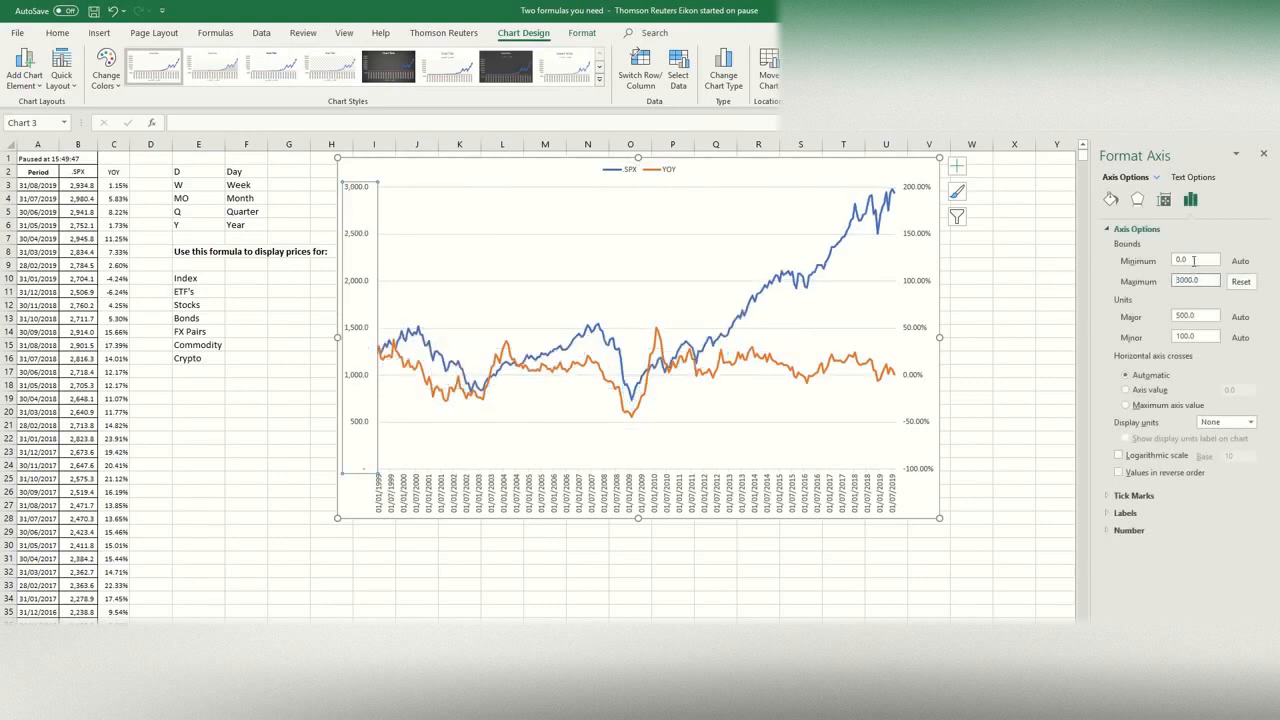
pyautogui.click(1193, 261)
pyautogui.write('500')
pyautogui.press('Return')
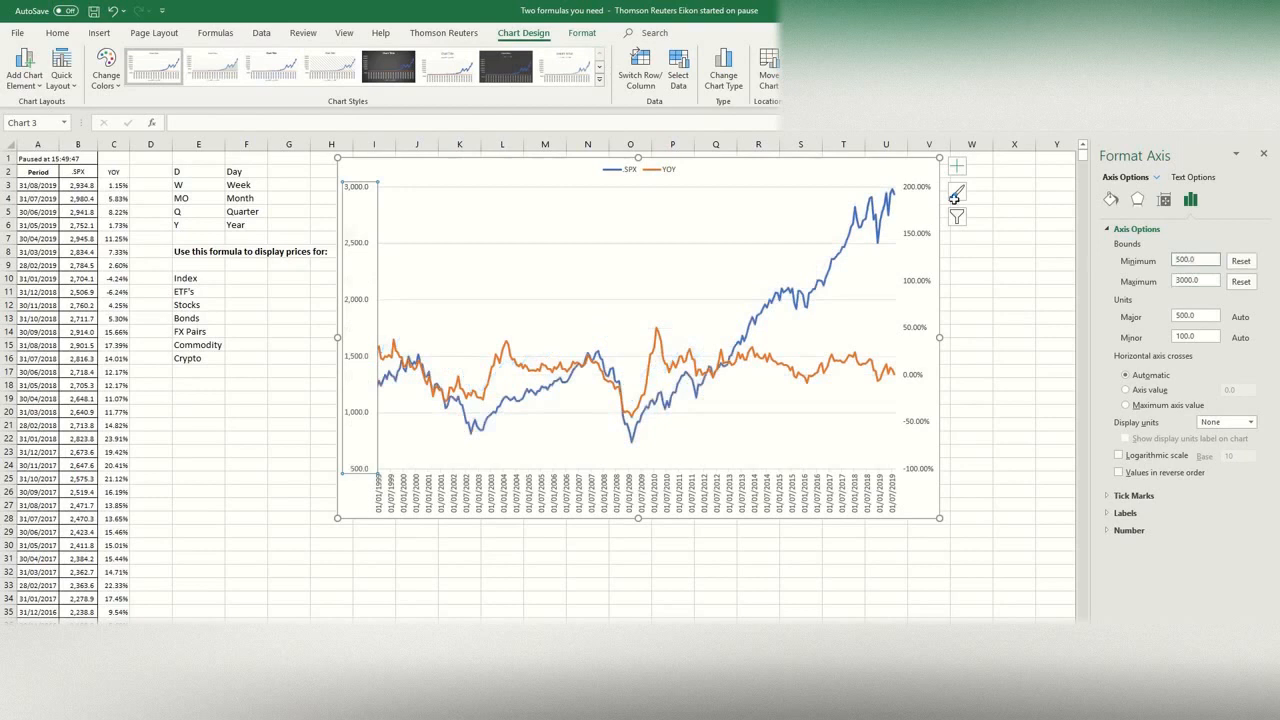
# Step: Try minimum bounds of 0.5 and 0 on the secondary vertical axis, and undo both changes
pyautogui.click(918, 332)
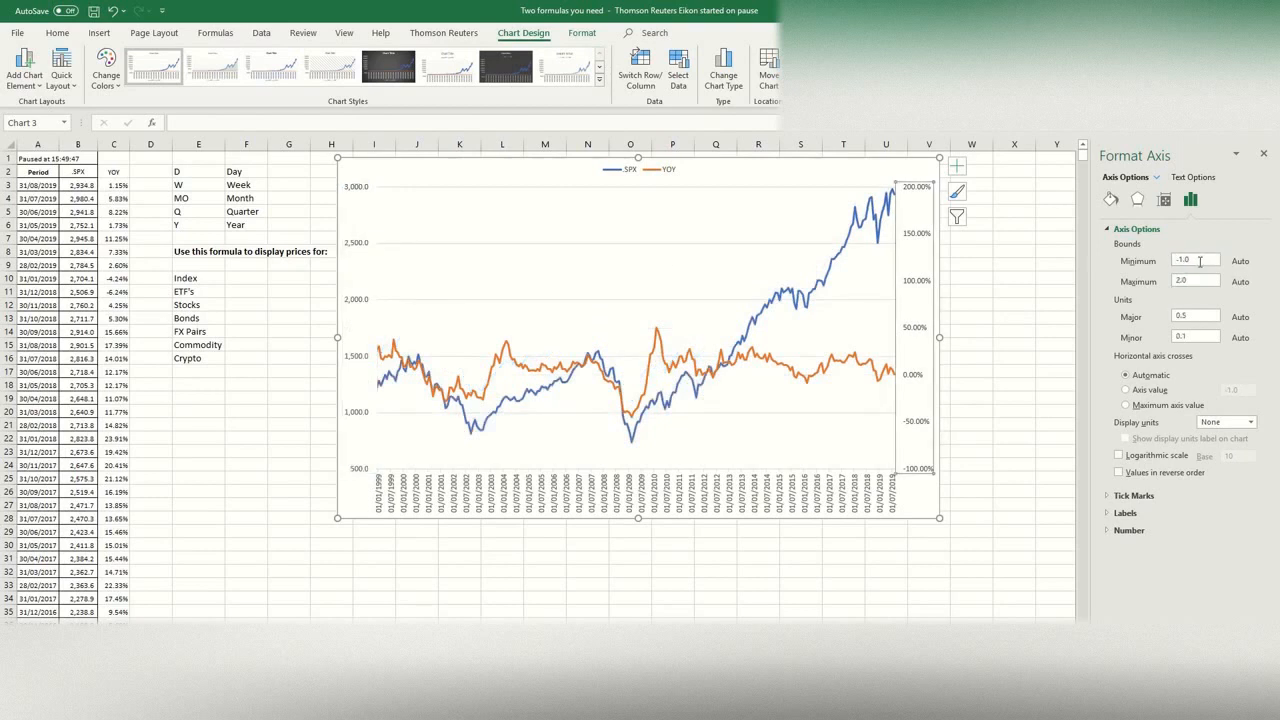
pyautogui.write('0.5')
pyautogui.press('Return')
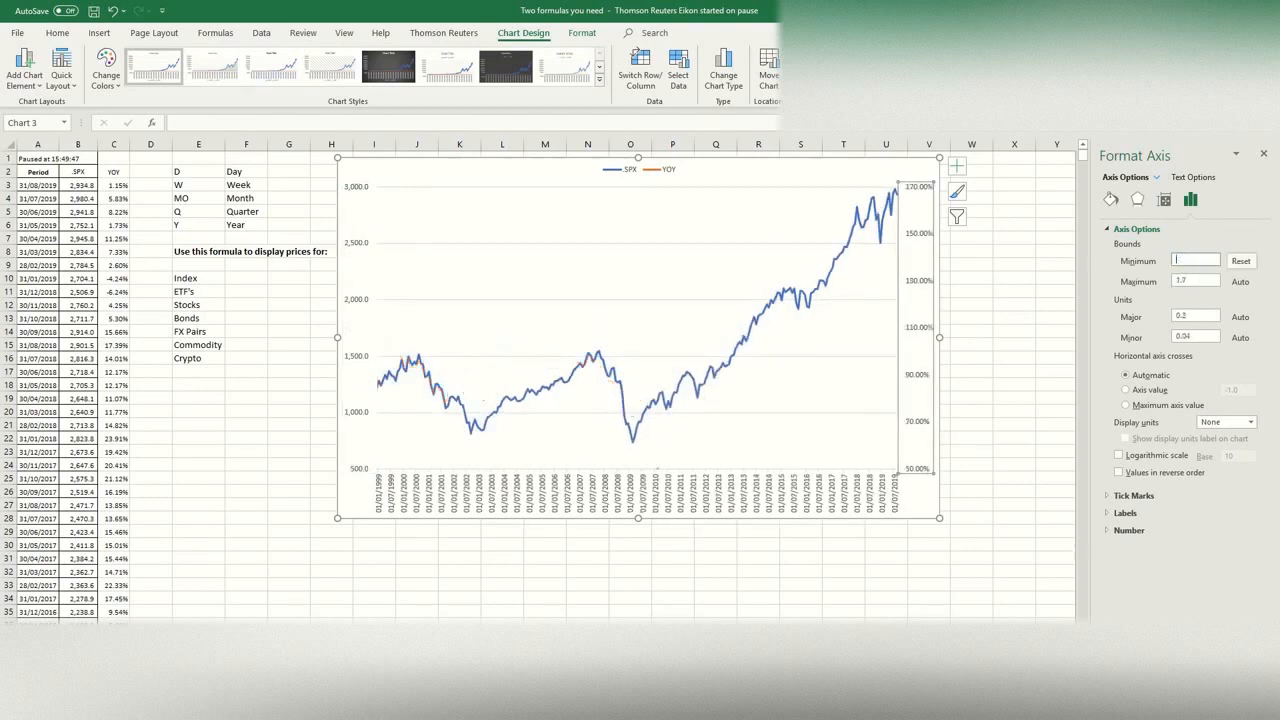
pyautogui.press('Return')
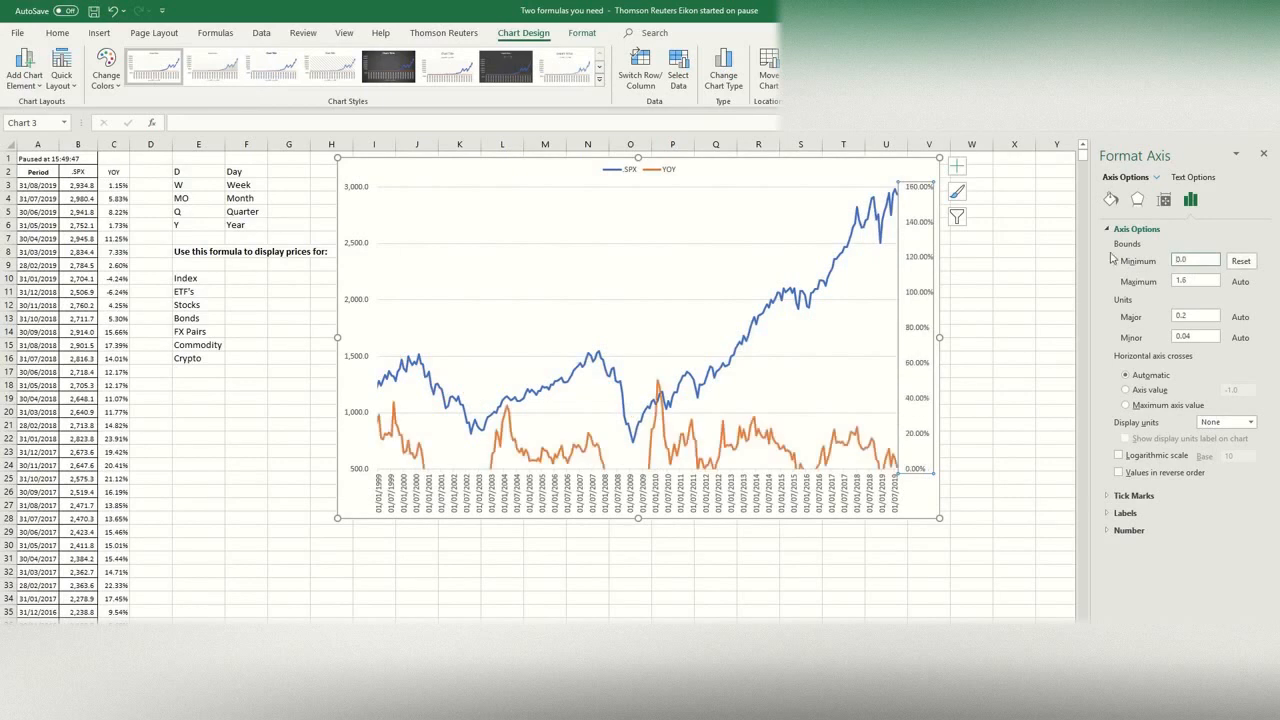
pyautogui.click(114, 11)
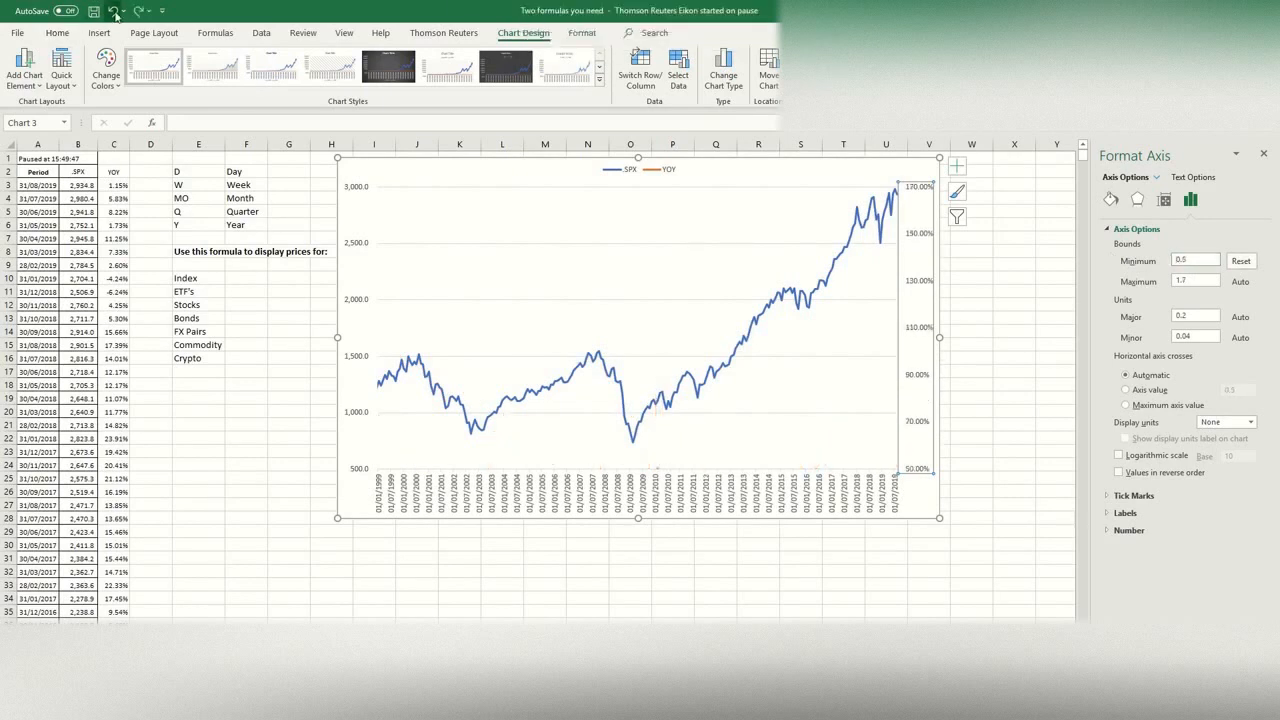
pyautogui.click(114, 12)
# Step: Set the bounds of the secondary vertical axis to a minimum of -0.5 and a maximum of 0.5
pyautogui.click(1202, 283)
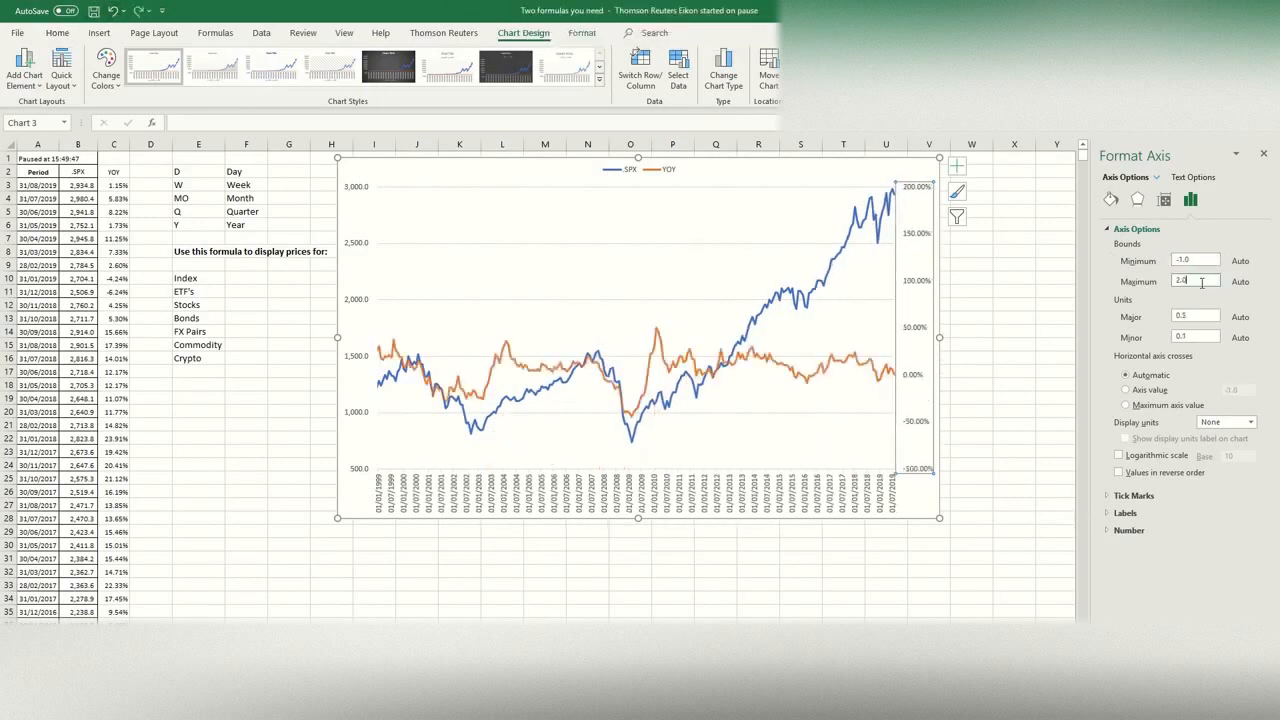
pyautogui.click(1208, 260)
pyautogui.press('Return')
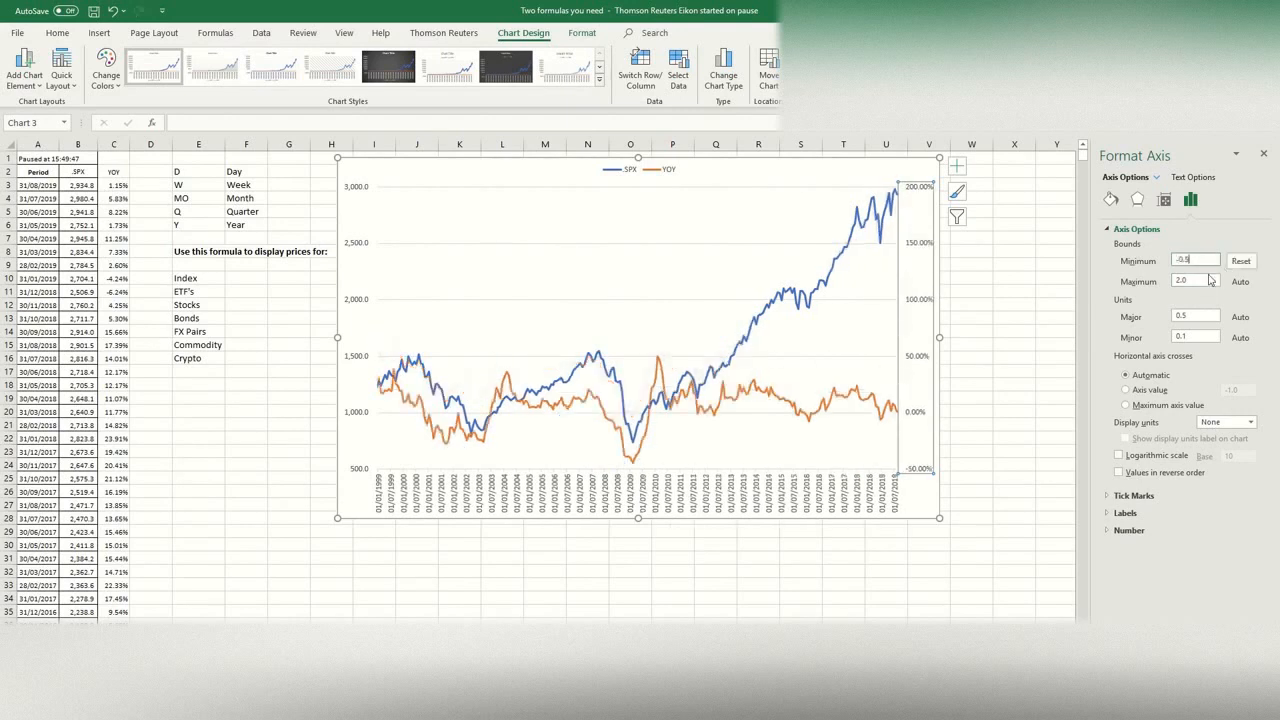
pyautogui.click(1198, 280)
pyautogui.write('0.5')
pyautogui.press('Return')
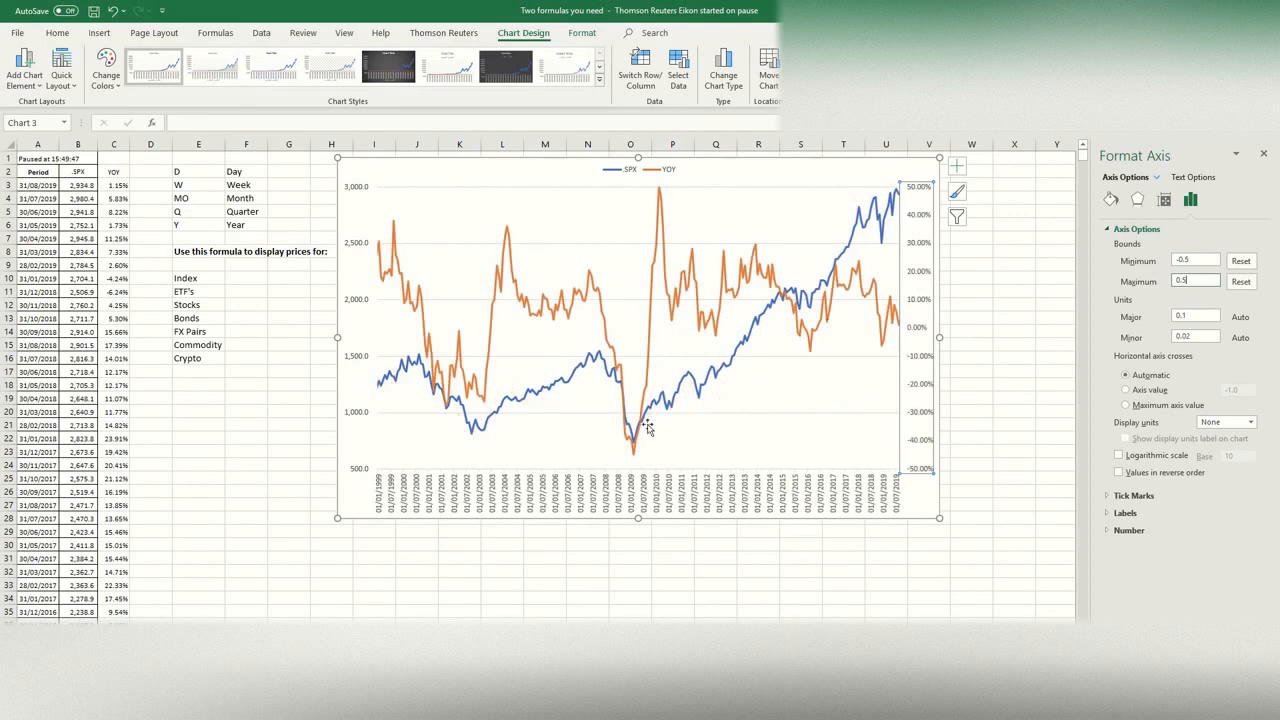
# Step: Move the chart slightly away from the notes beside it and bring up the Thomson Reuters commands
pyautogui.click(1010, 267)
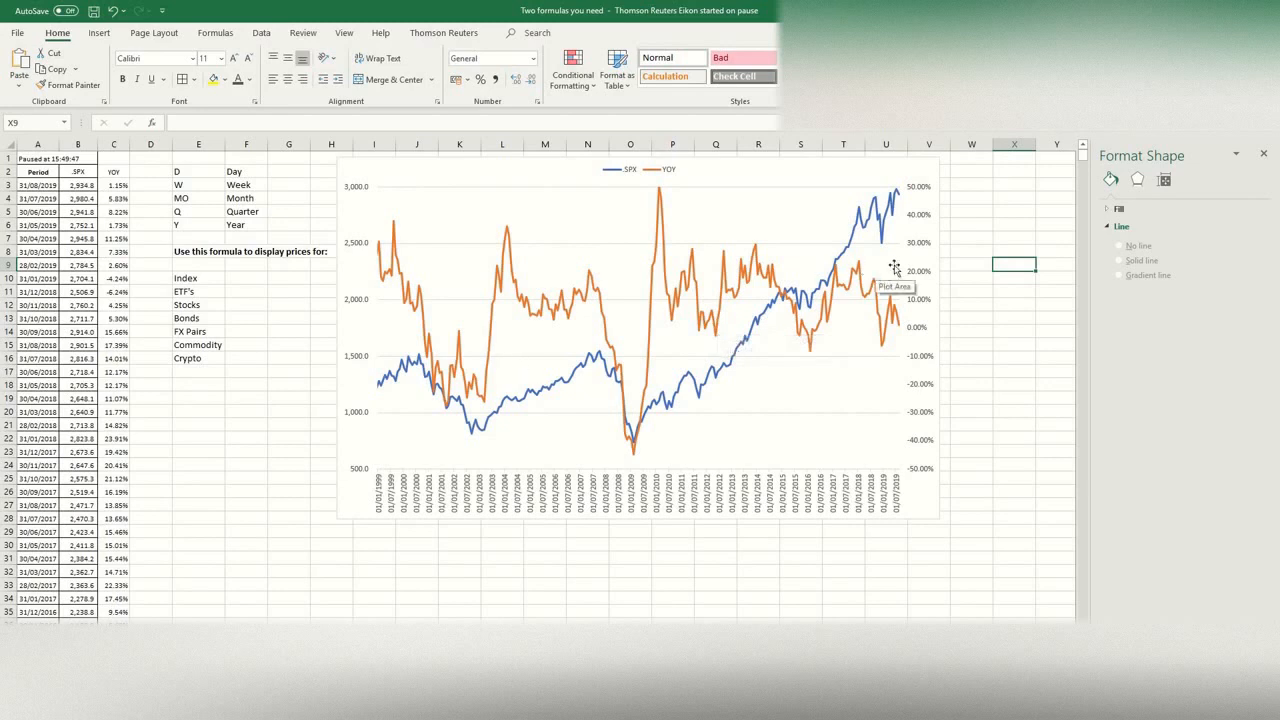
pyautogui.click(786, 173)
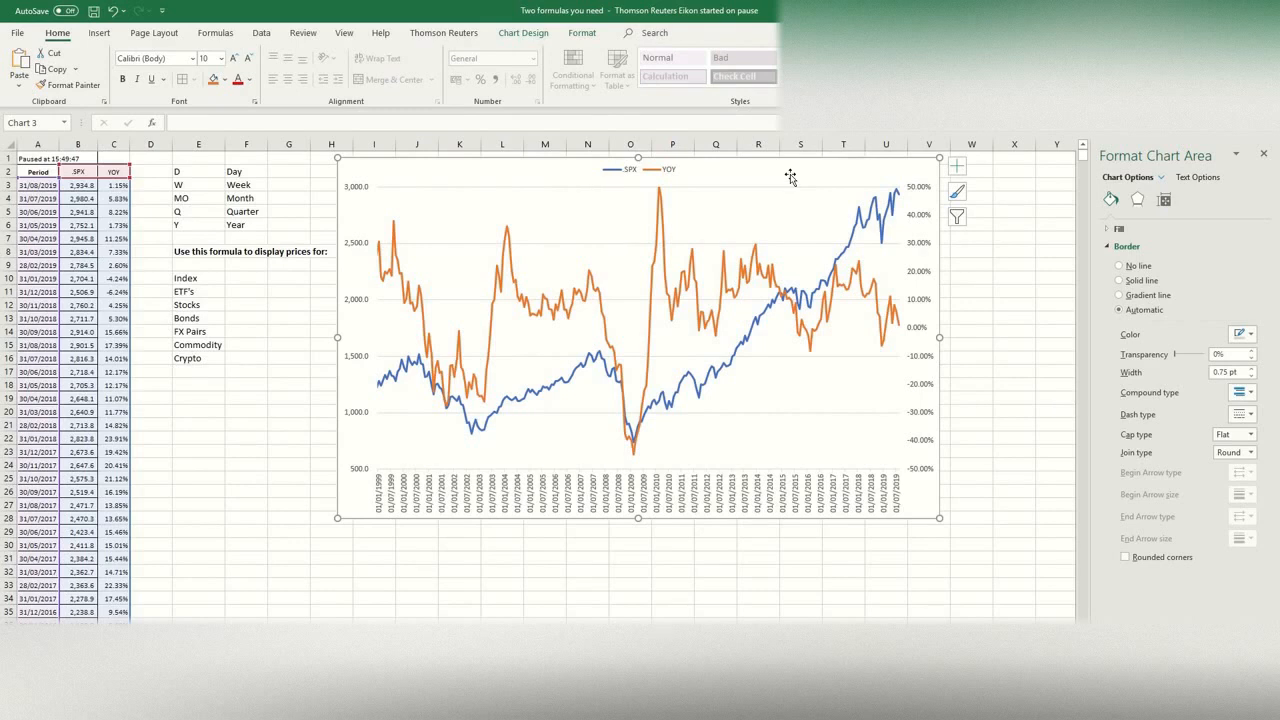
pyautogui.moveTo(790, 177); pyautogui.dragTo(815, 178)
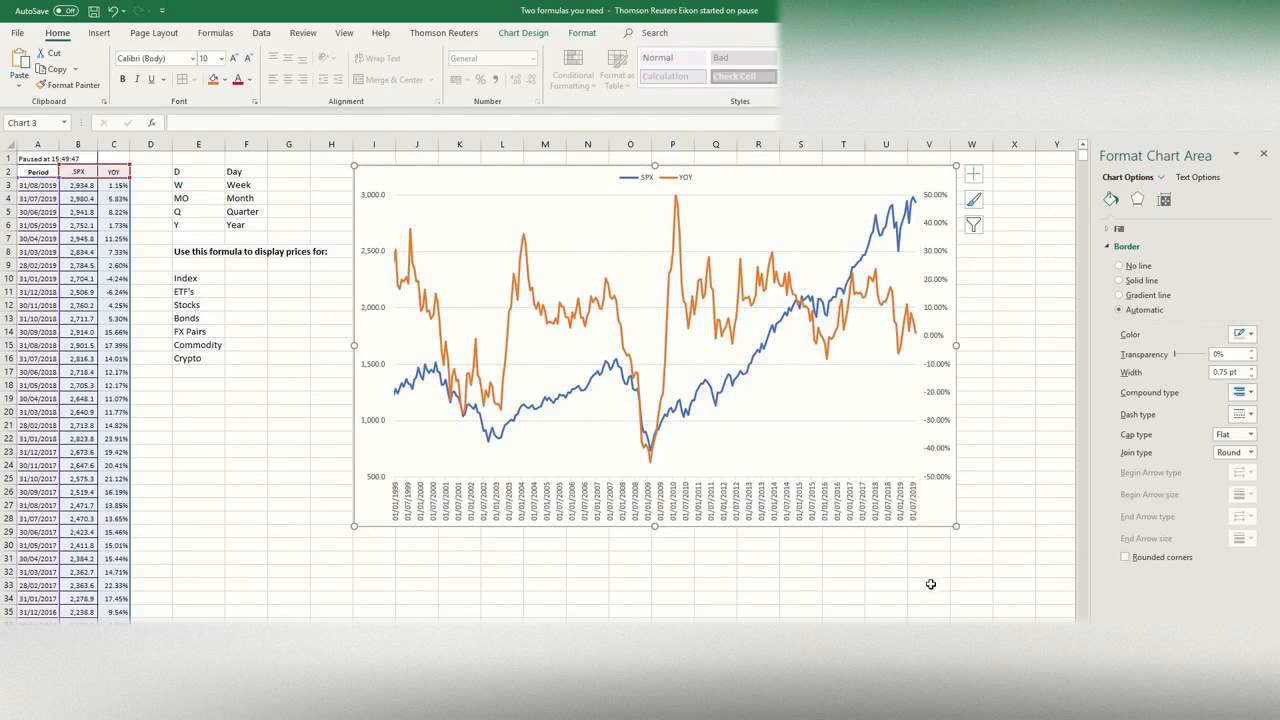
pyautogui.click(315, 199)
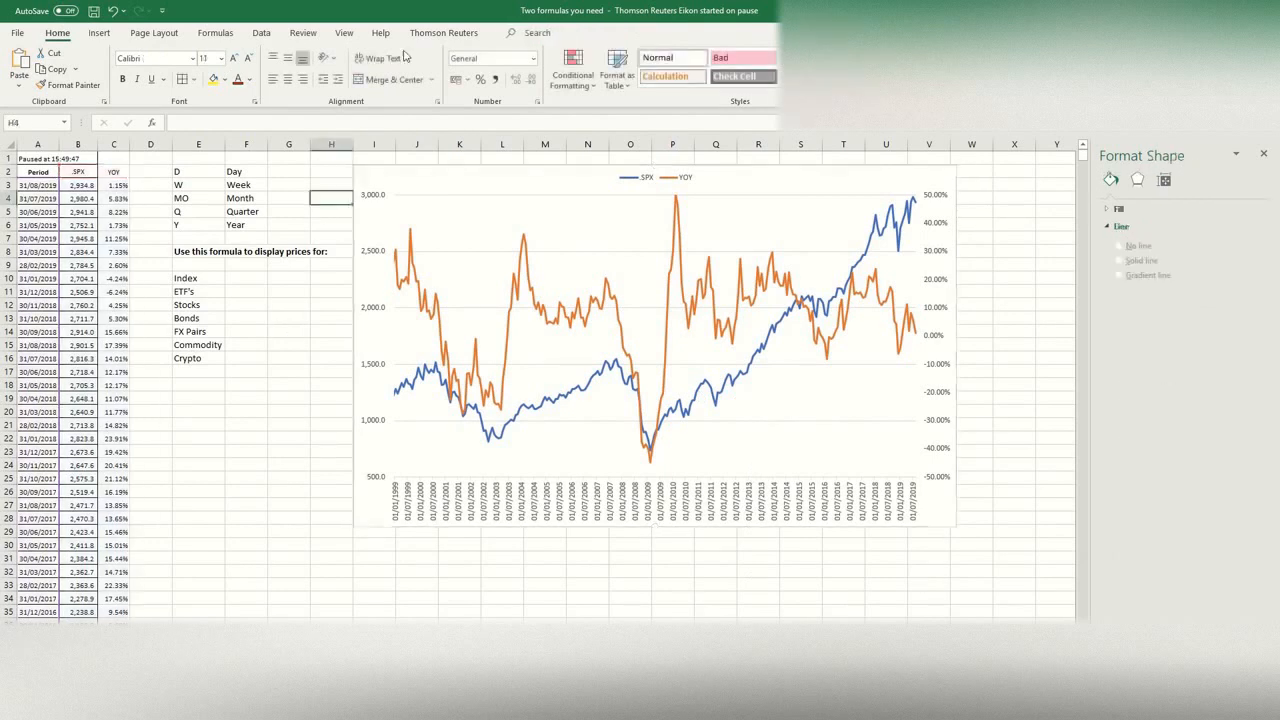
pyautogui.click(440, 32)
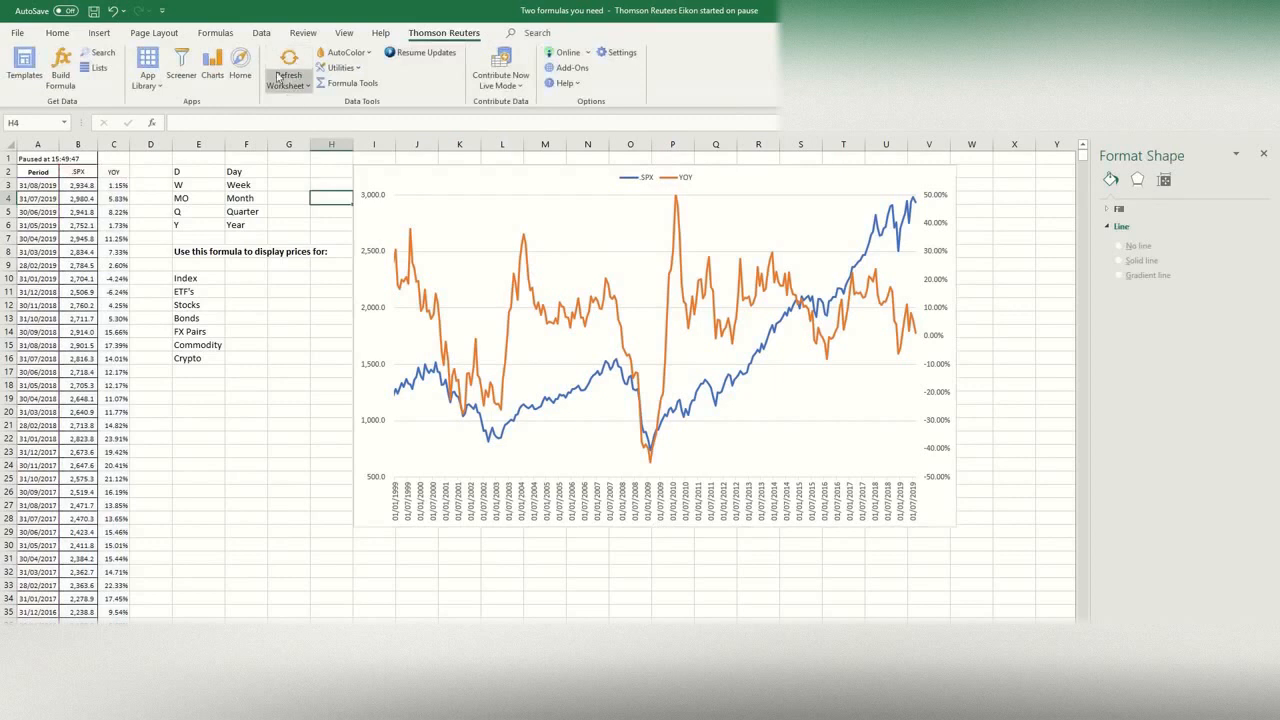
pyautogui.click(303, 174)
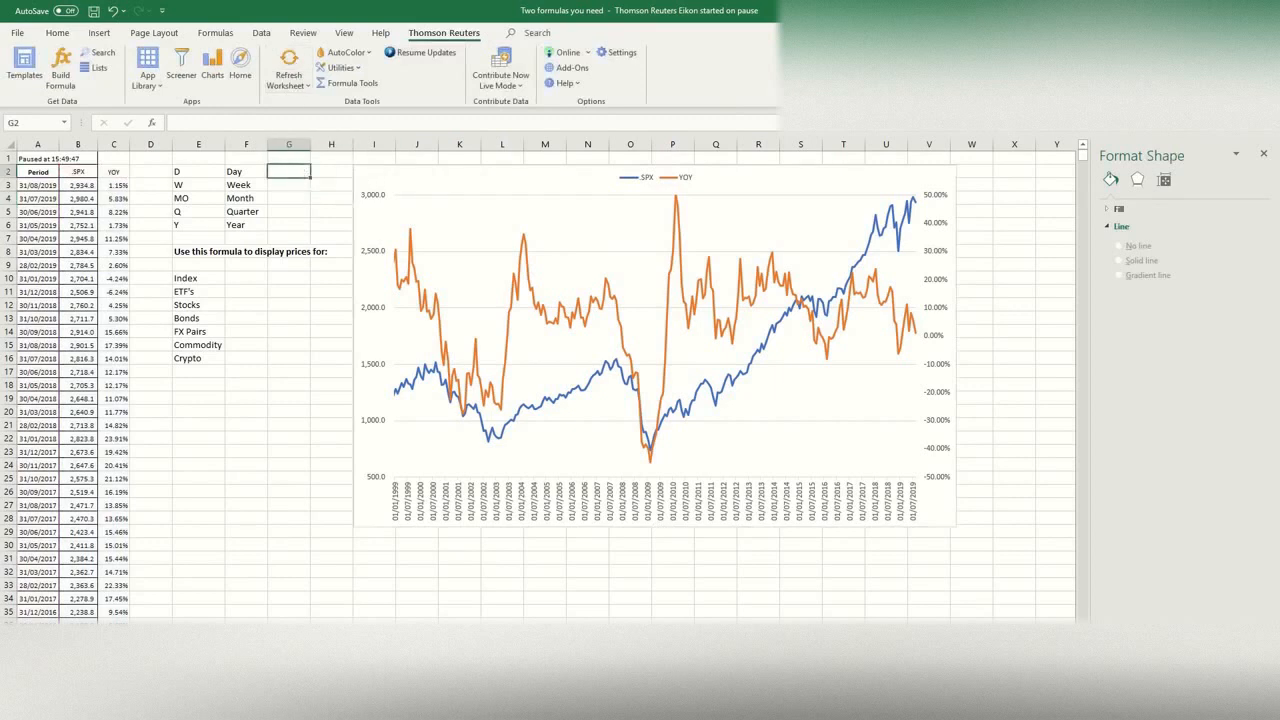
# Step: Look over the US overview and the ISM Non-manufacturing sheet in the Macro Data World View workbook, and return to Two formulas you need
pyautogui.moveTo(474, 706)
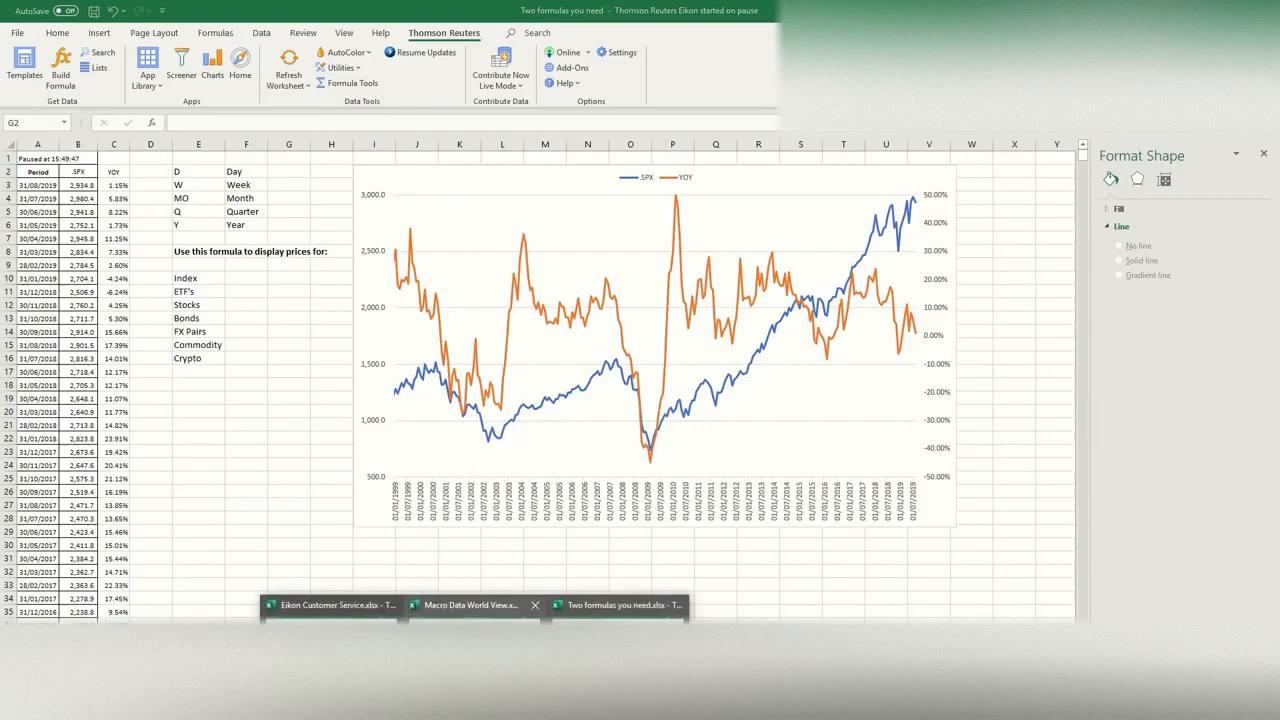
pyautogui.click(478, 645)
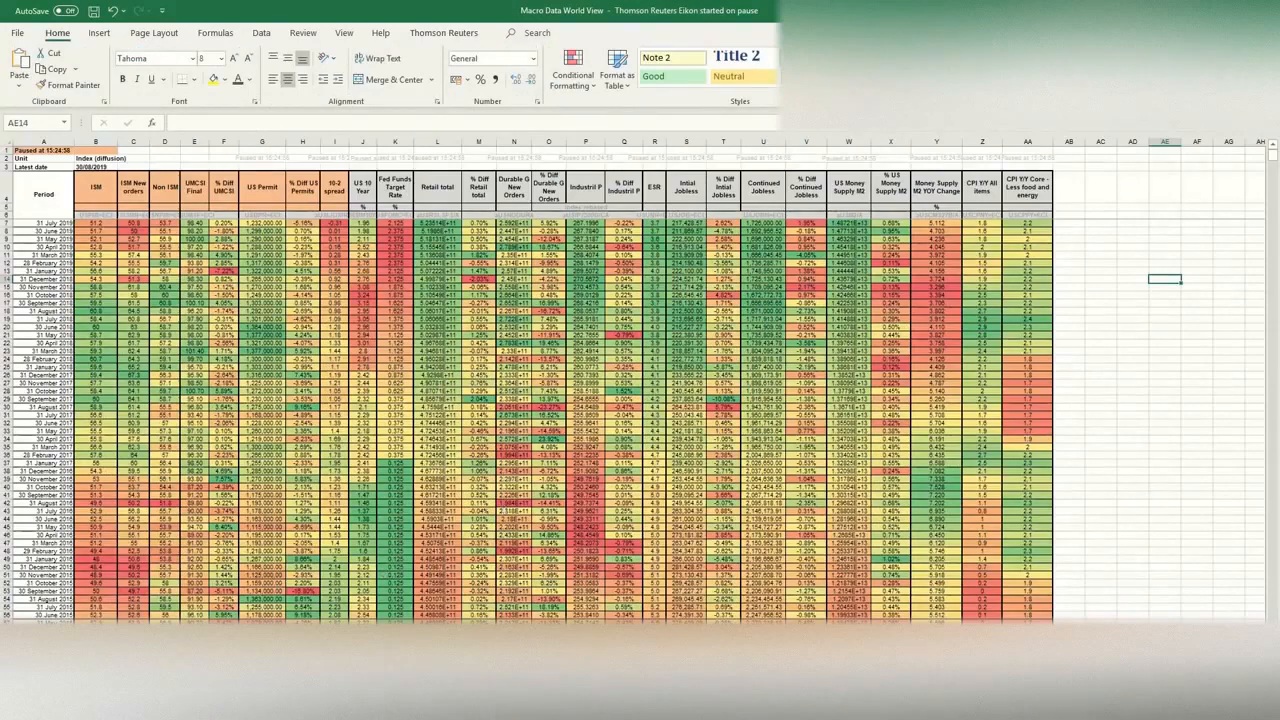
pyautogui.hotkey('ctrl', 'pagedown')
pyautogui.hotkey('ctrl', 'pagedown')
pyautogui.hotkey('ctrl', 'pagedown')
pyautogui.hotkey('ctrl', 'pagedown')
pyautogui.hotkey('ctrl', 'pagedown')
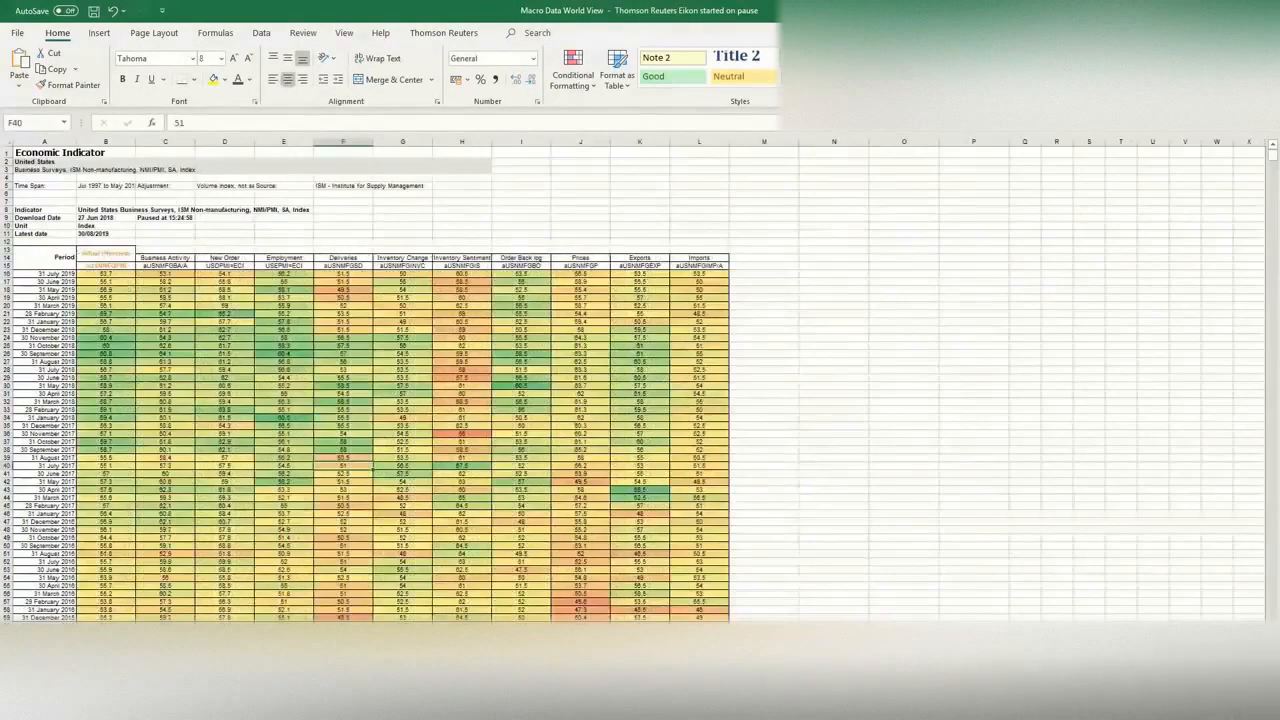
pyautogui.hotkey('ctrl', 'pageup')
pyautogui.hotkey('ctrl', 'pageup')
pyautogui.hotkey('ctrl', 'pageup')
pyautogui.hotkey('ctrl', 'pageup')
pyautogui.hotkey('ctrl', 'pageup')
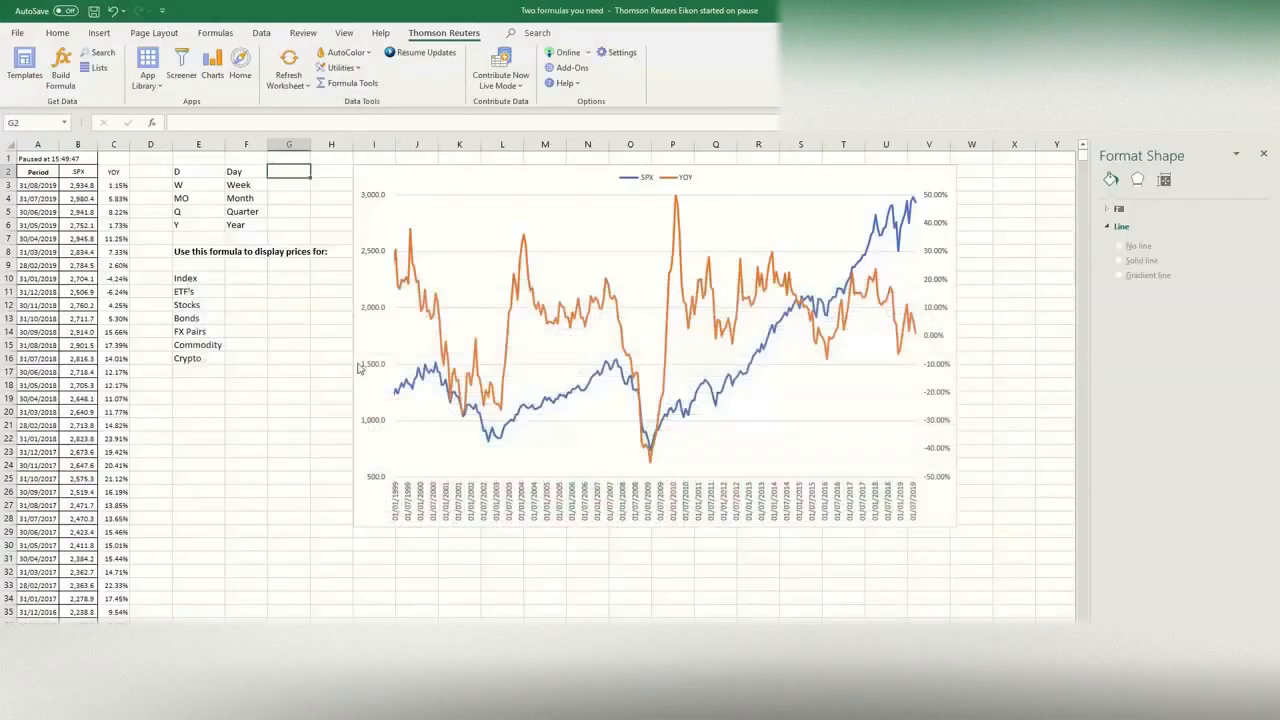
# Step: Go to the economic data sheet with the empty PMI table and close the Format Shape pane
pyautogui.click(262, 388)
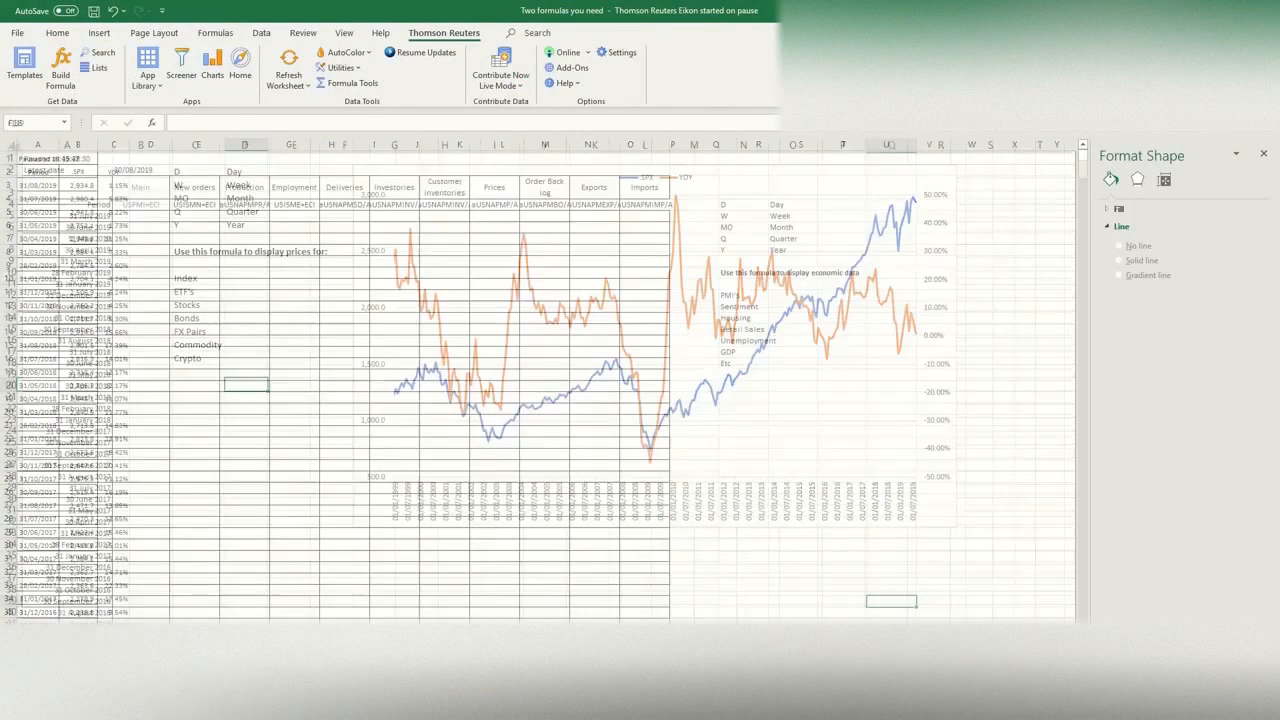
pyautogui.click(235, 362)
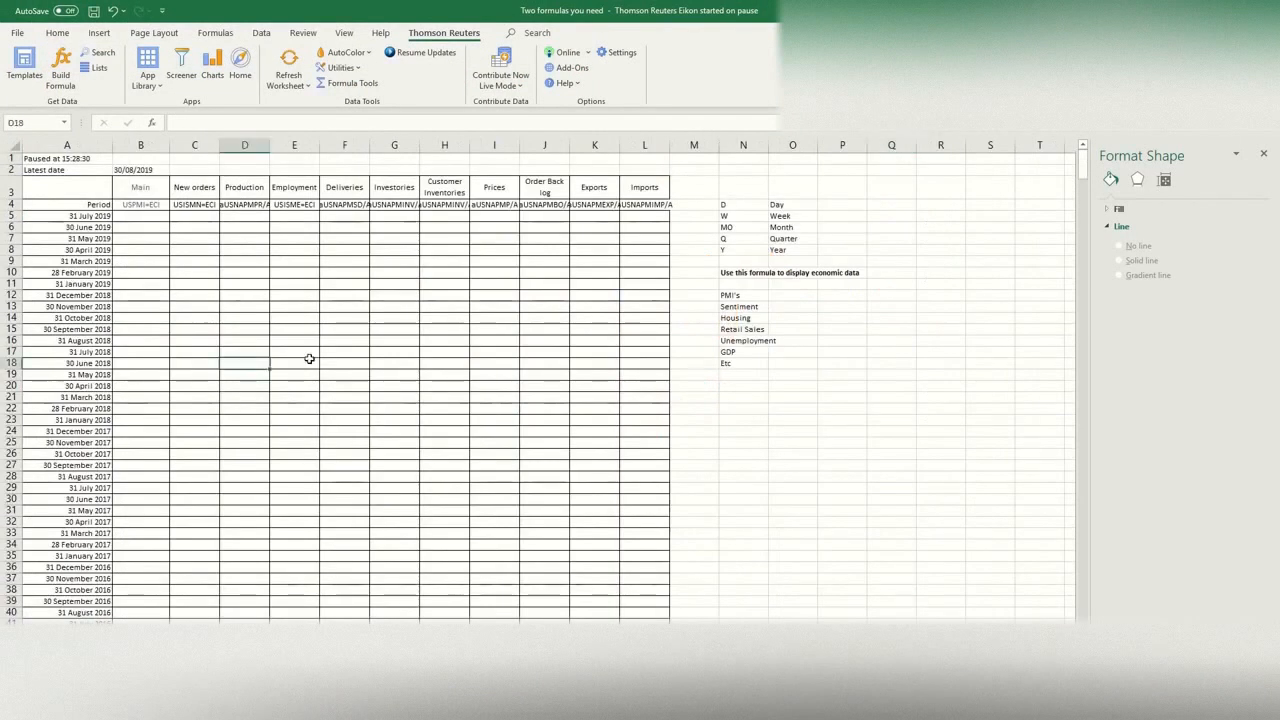
pyautogui.click(1263, 154)
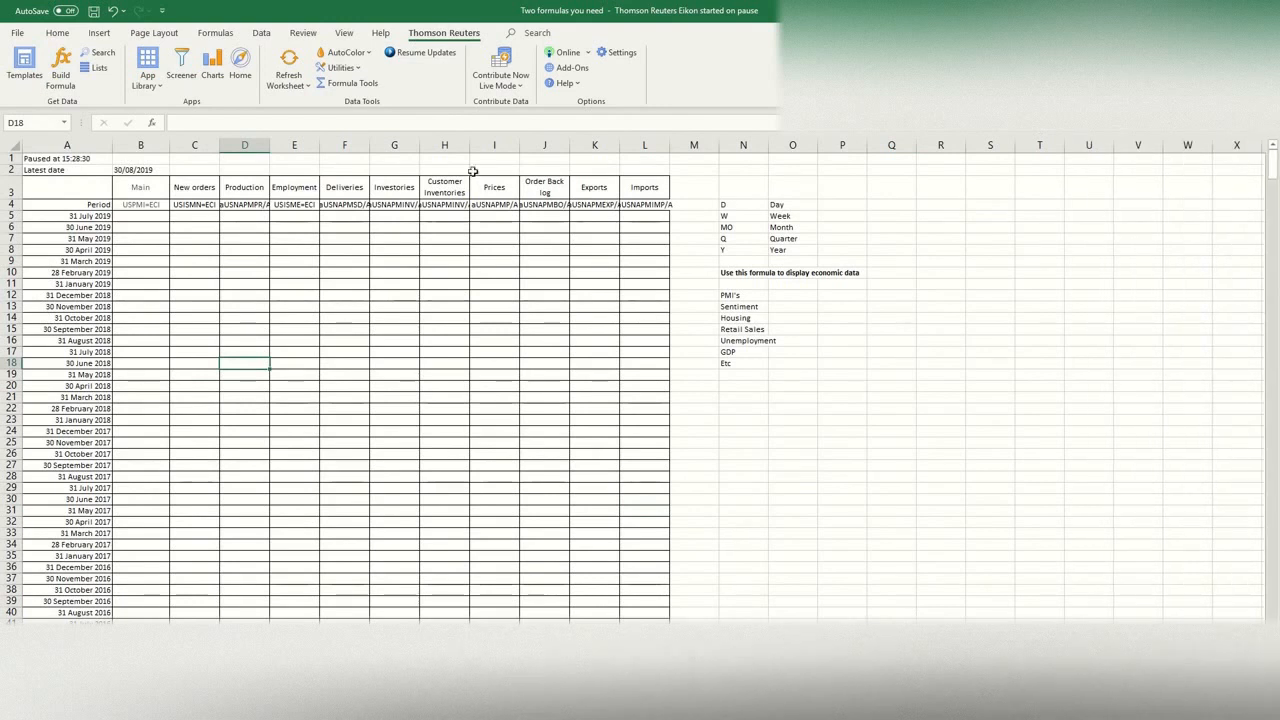
# Step: Examine the RHistory formula in cell A1 and the ranges it references
pyautogui.click(474, 172)
pyautogui.click(94, 159)
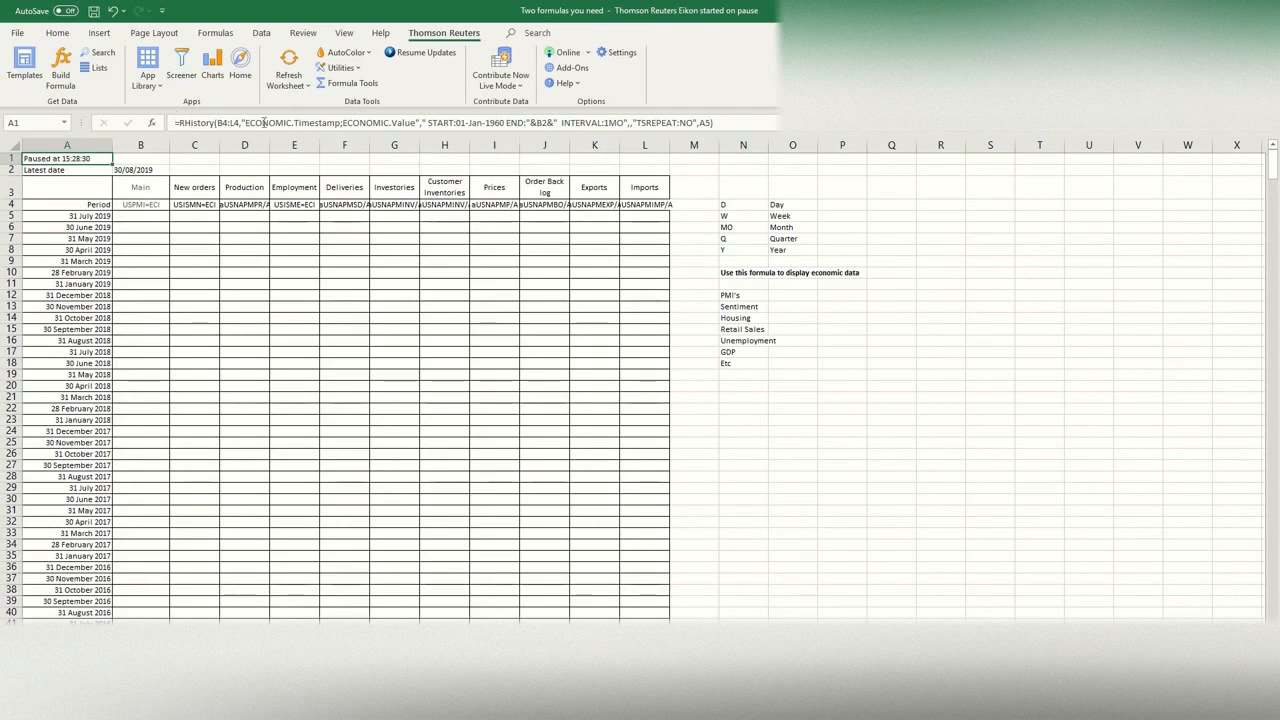
pyautogui.click(333, 121)
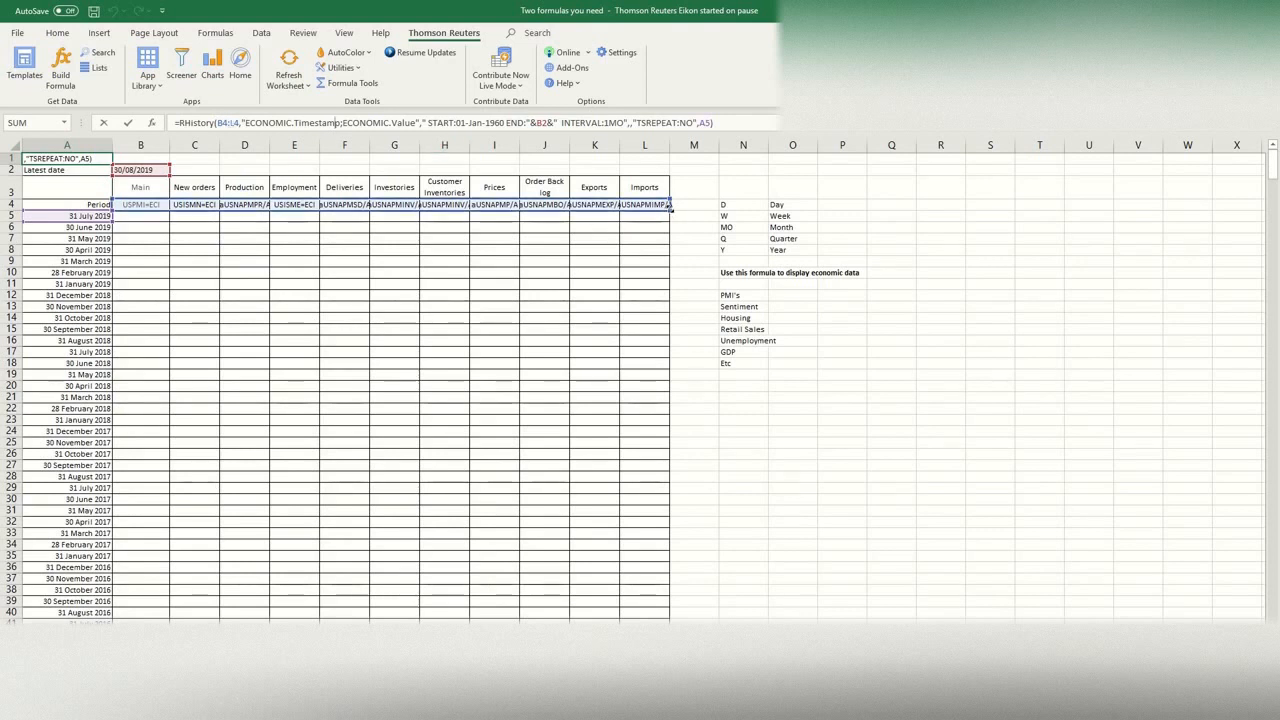
pyautogui.moveTo(670, 209)
pyautogui.mouseDown()
pyautogui.moveTo(289, 195)
pyautogui.moveTo(165, 208)
pyautogui.moveTo(669, 209)
pyautogui.mouseUp()
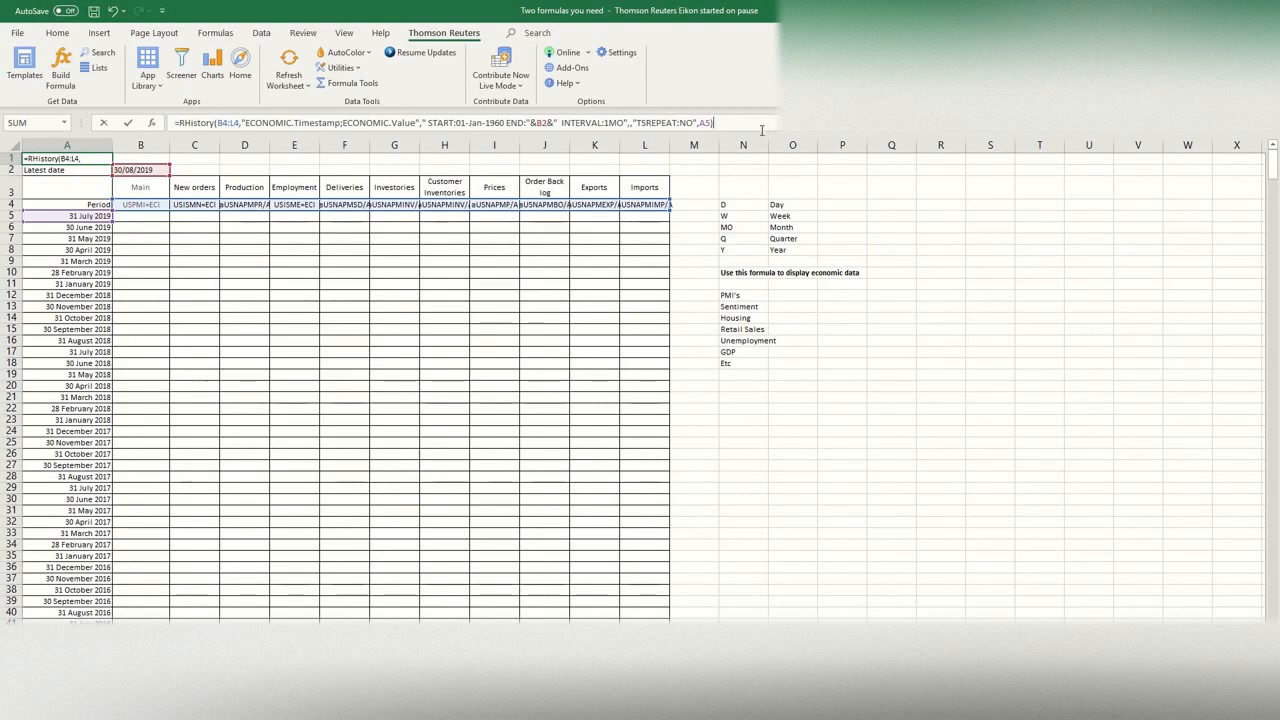
pyautogui.press('Return')
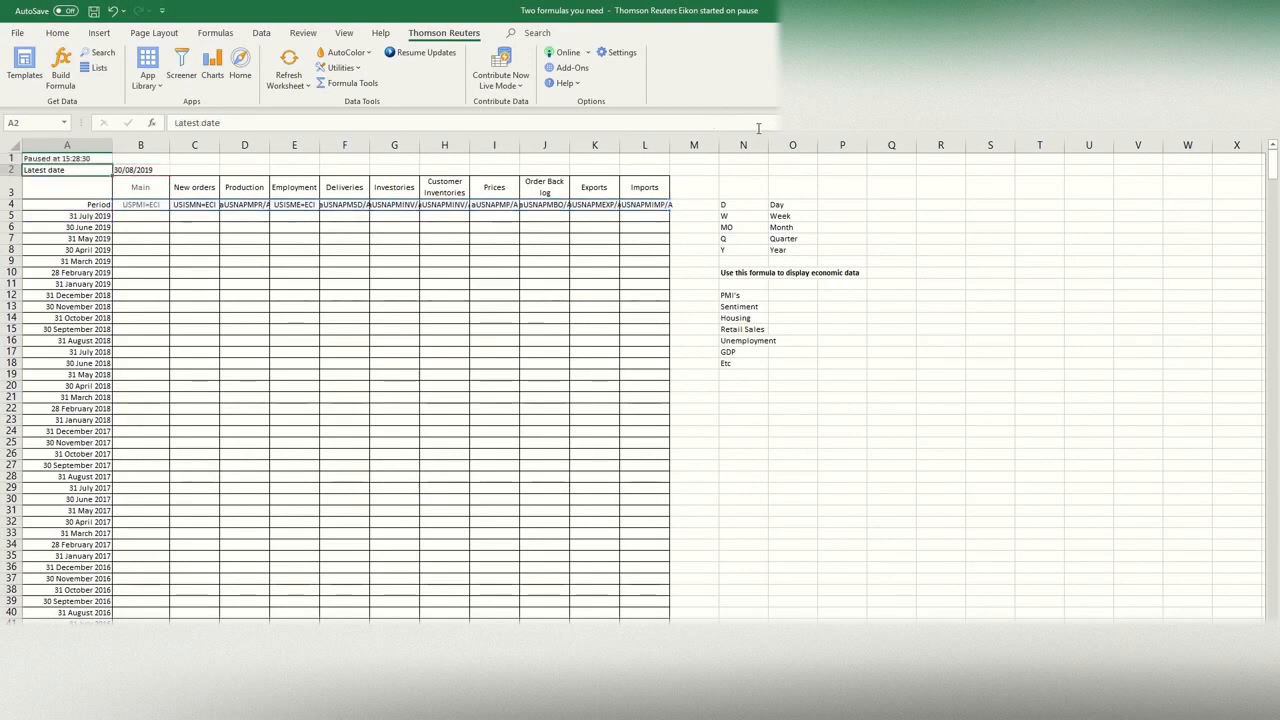
# Step: Enter =RtToday() in cell B2 as the latest date
pyautogui.click(149, 166)
pyautogui.write('=RtToday()')
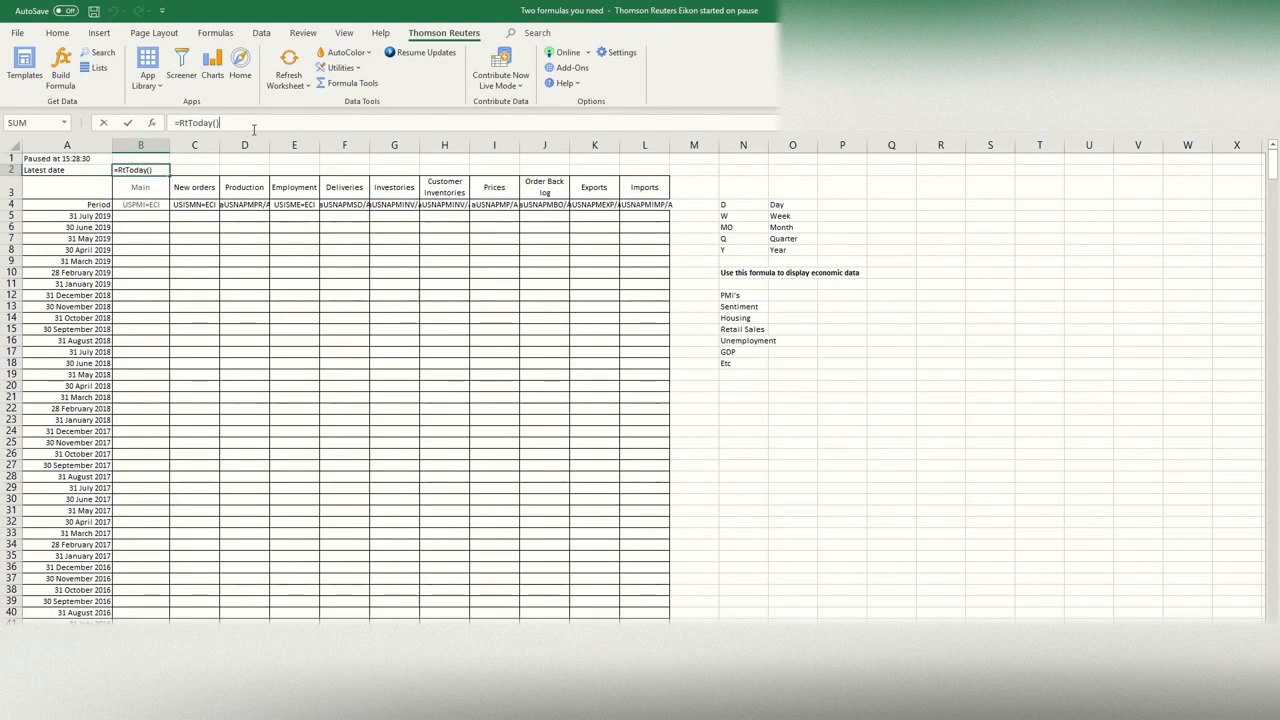
pyautogui.press('Return')
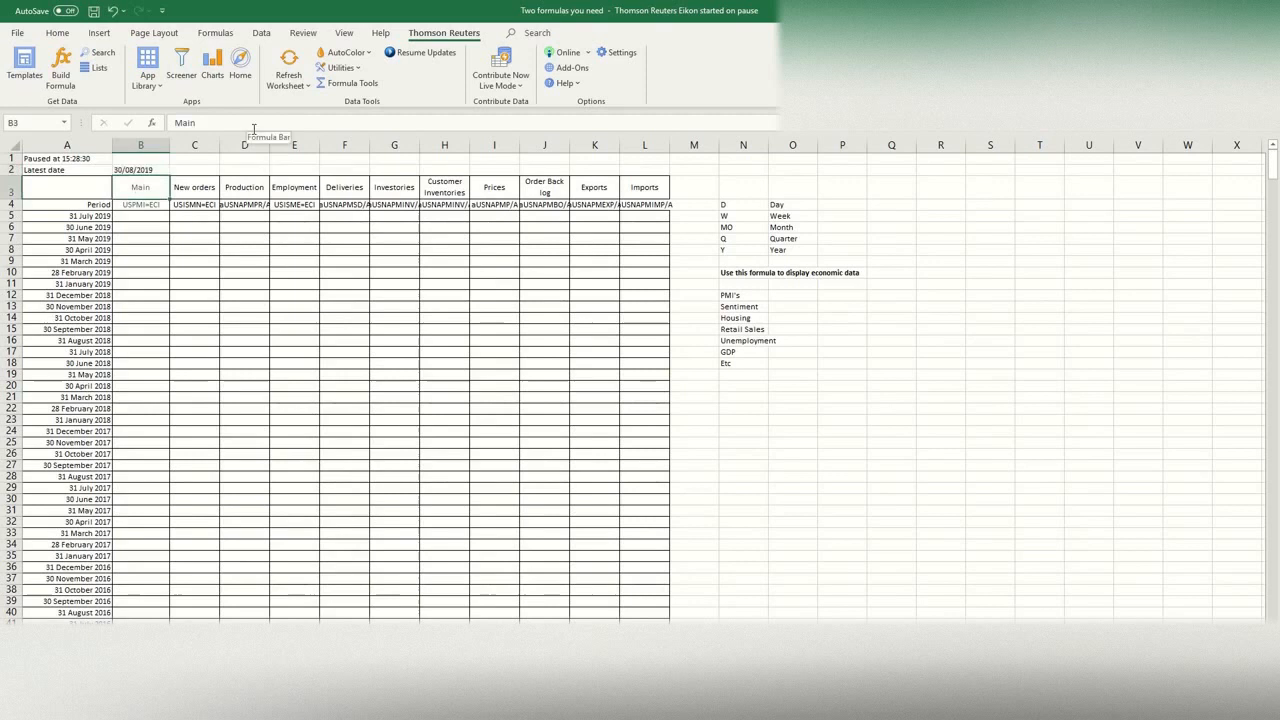
# Step: Refresh the worksheet from Eikon to retrieve the monthly economic data for all the PMI columns
pyautogui.click(294, 160)
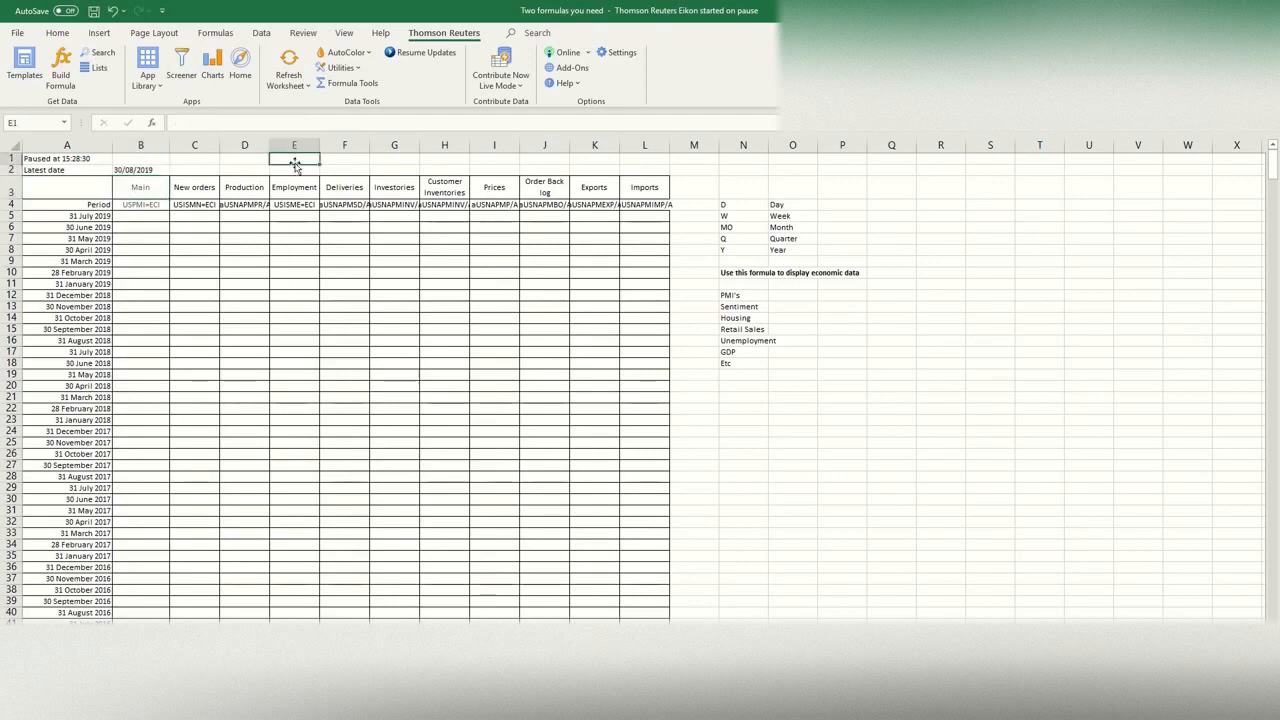
pyautogui.click(287, 85)
pyautogui.click(286, 87)
pyautogui.click(77, 168)
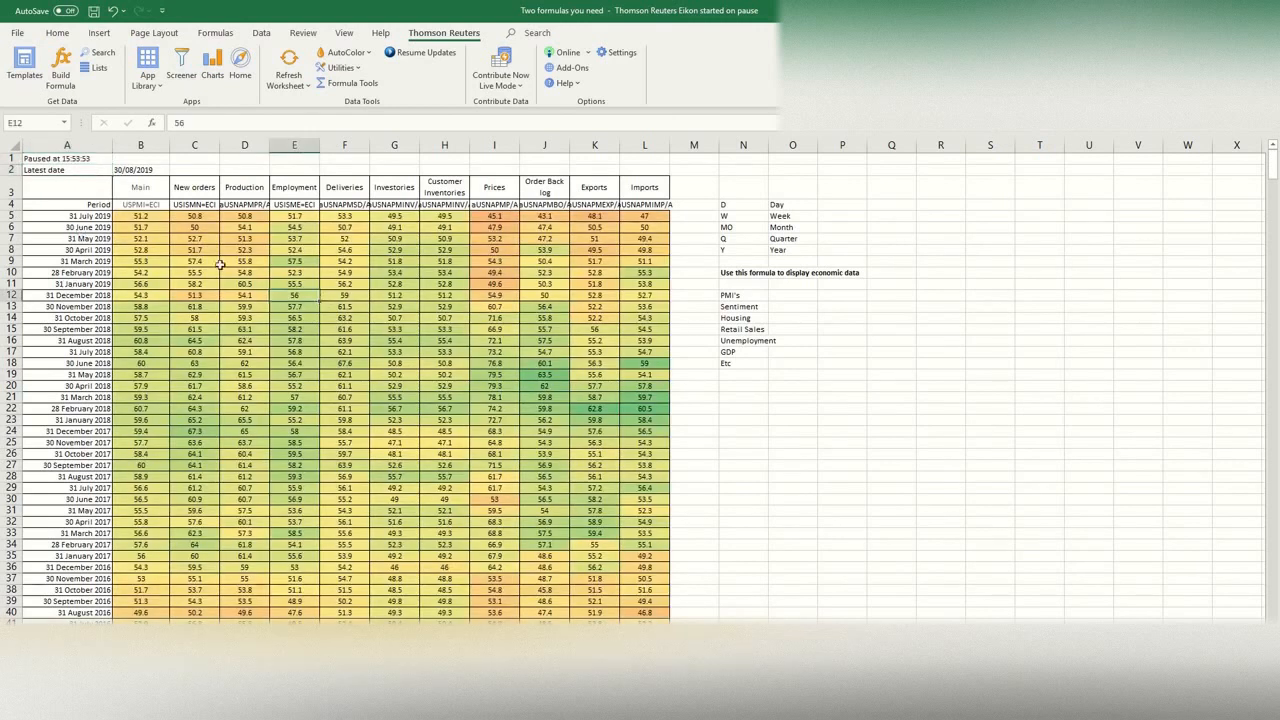
# Step: Look through the retrieved PMI columns down to the oldest monthly records and return to the start of the table
pyautogui.moveTo(152, 218); pyautogui.dragTo(632, 233)
pyautogui.click(578, 308)
pyautogui.hotkey('ctrl', 'shift', 'Down')
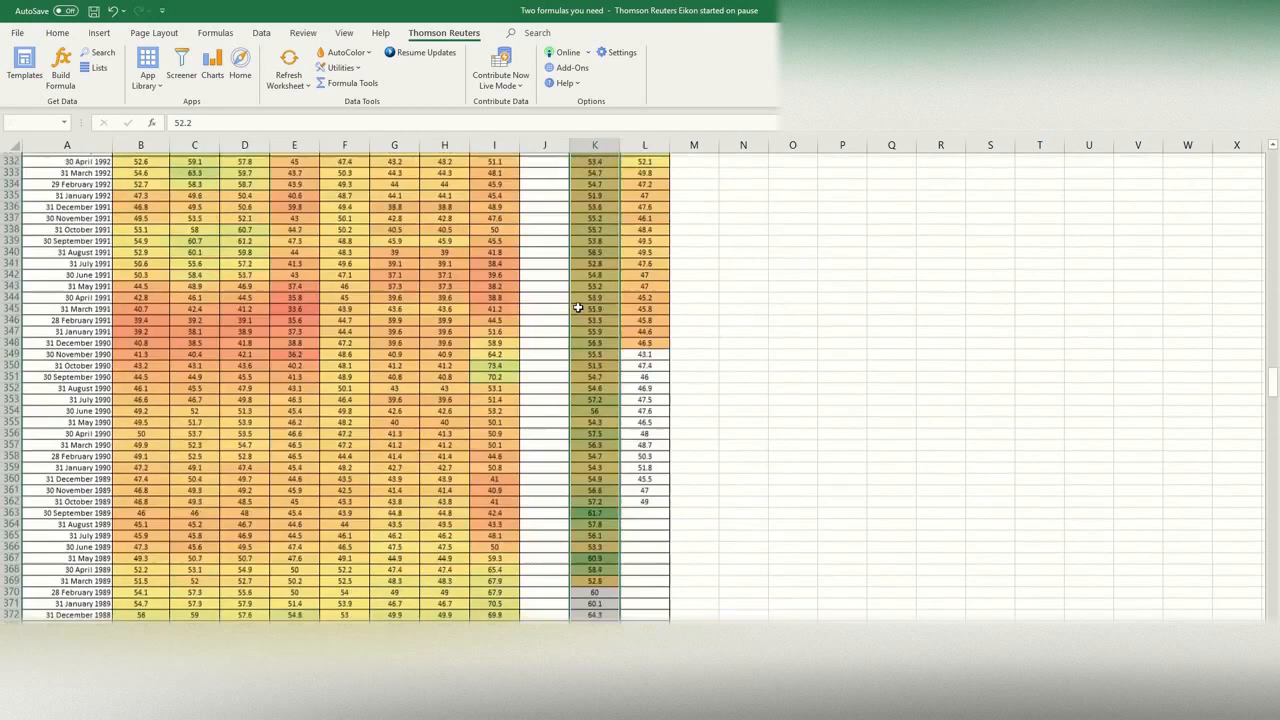
pyautogui.click(344, 497)
pyautogui.scroll(-12, 279, 532)
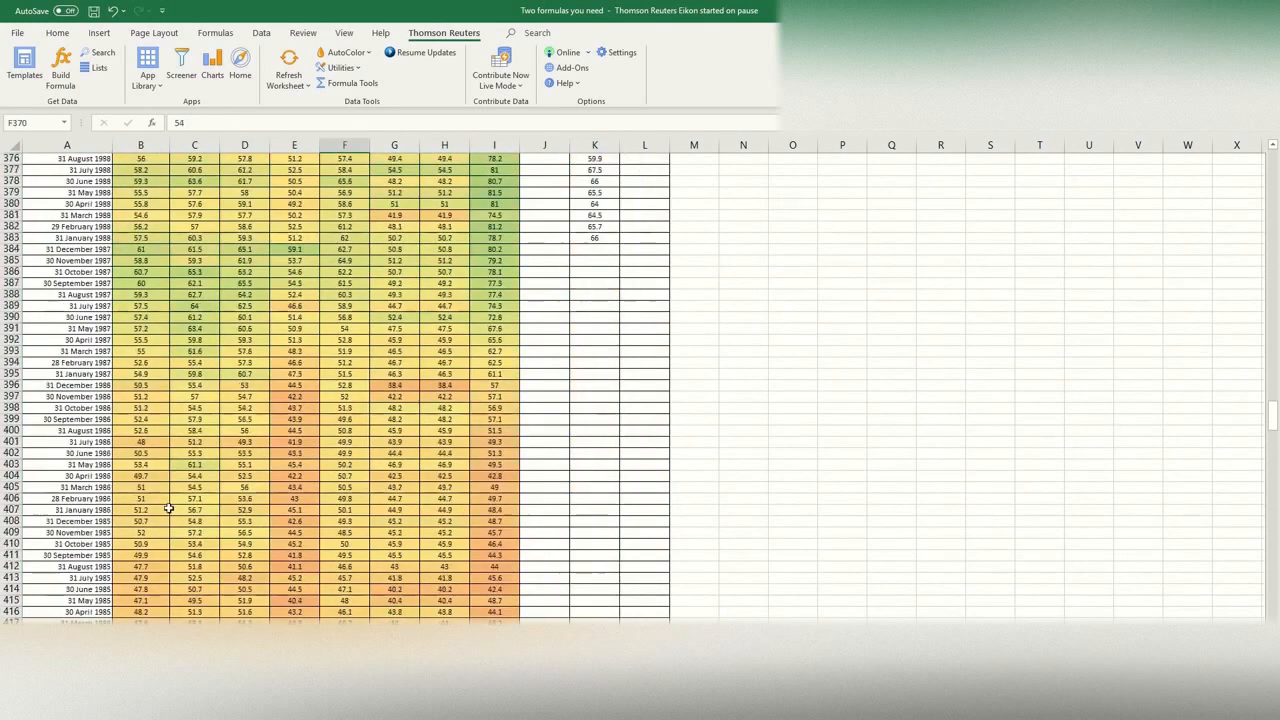
pyautogui.click(108, 387)
pyautogui.click(137, 384)
pyautogui.hotkey('ctrl', 'shift', 'Down')
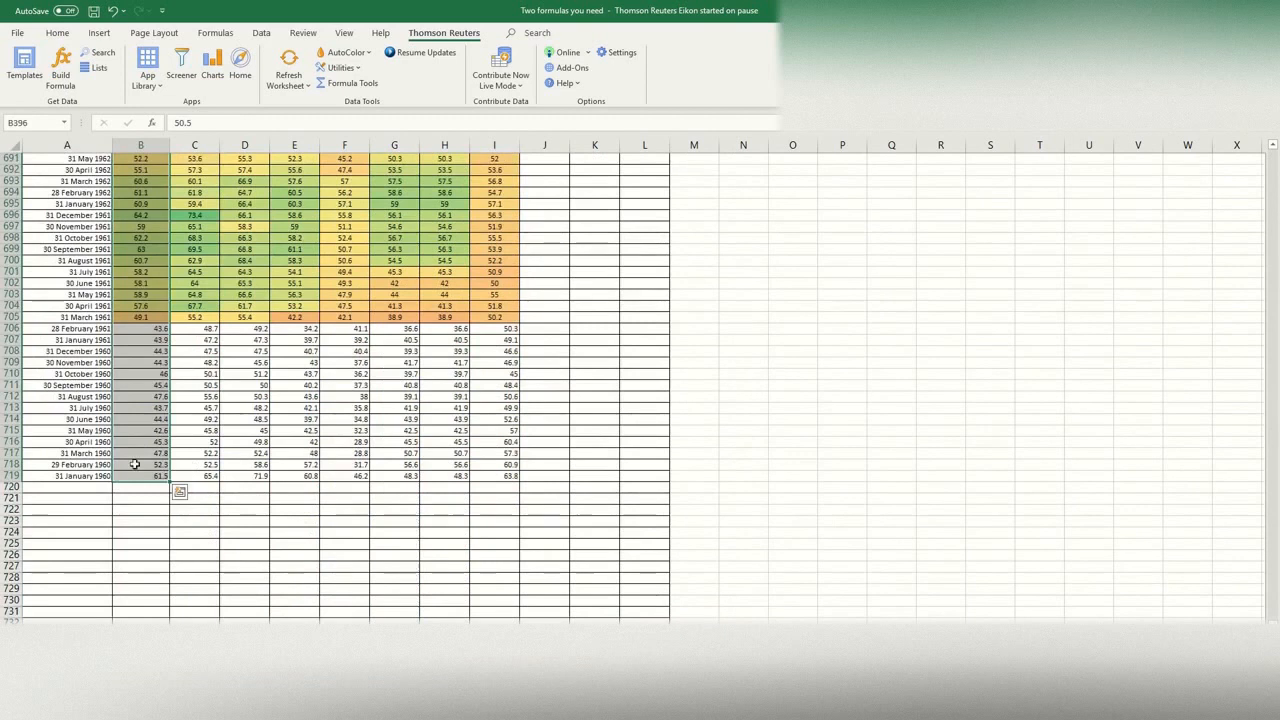
pyautogui.click(145, 316)
pyautogui.scroll(20, 417, 334)
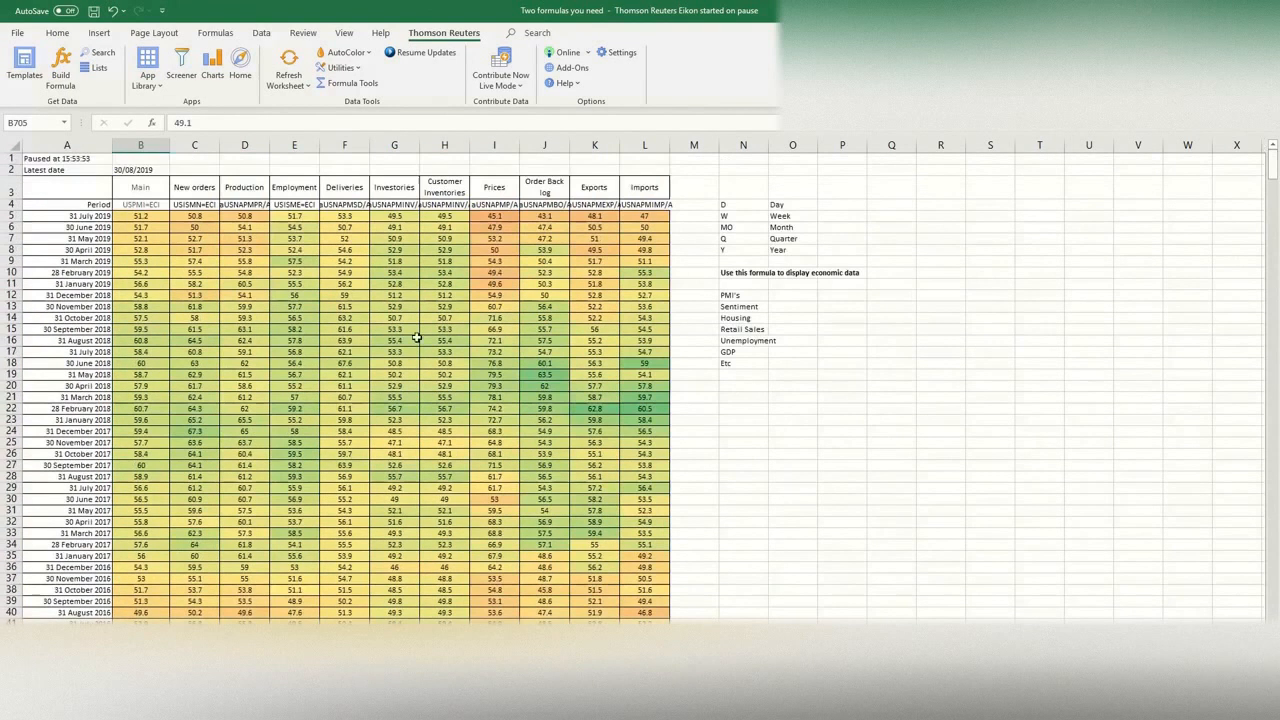
pyautogui.click(352, 352)
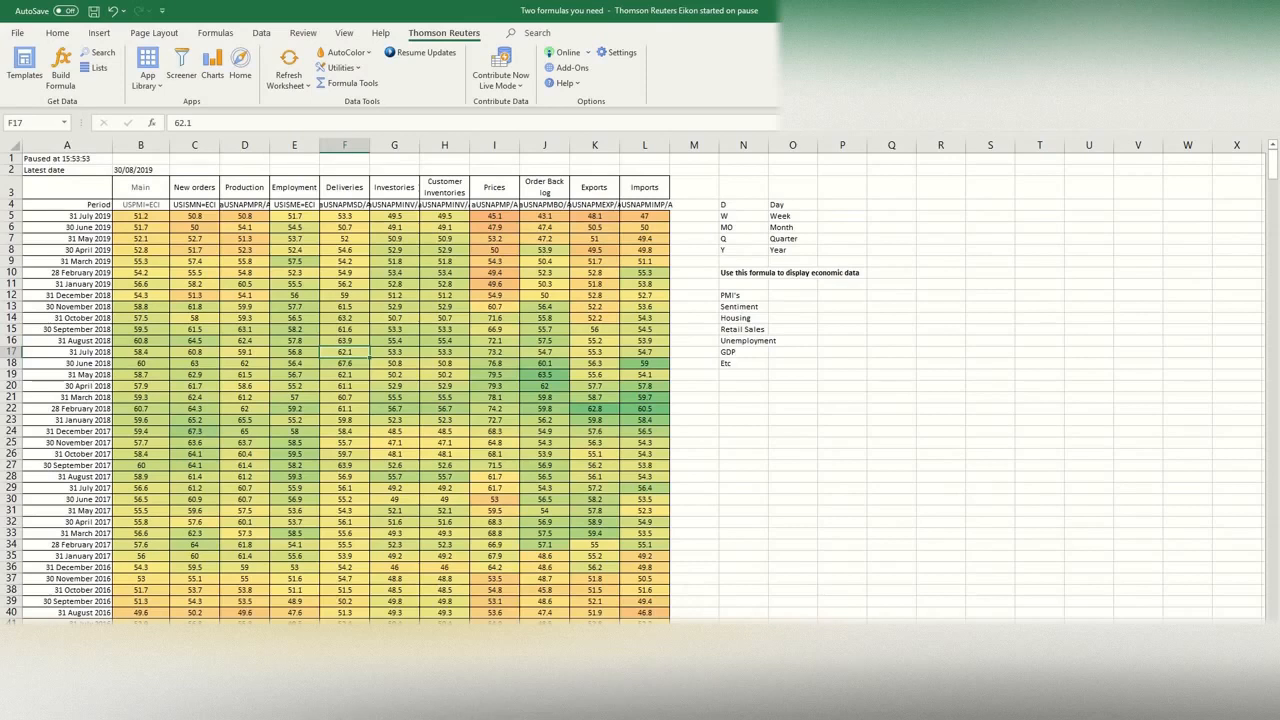
# Step: Switch to the Macro Data World View workbook and look through its economic sheets, including retail sales, government debt, country PMIs and European sentiment
pyautogui.click(475, 707)
pyautogui.click(478, 605)
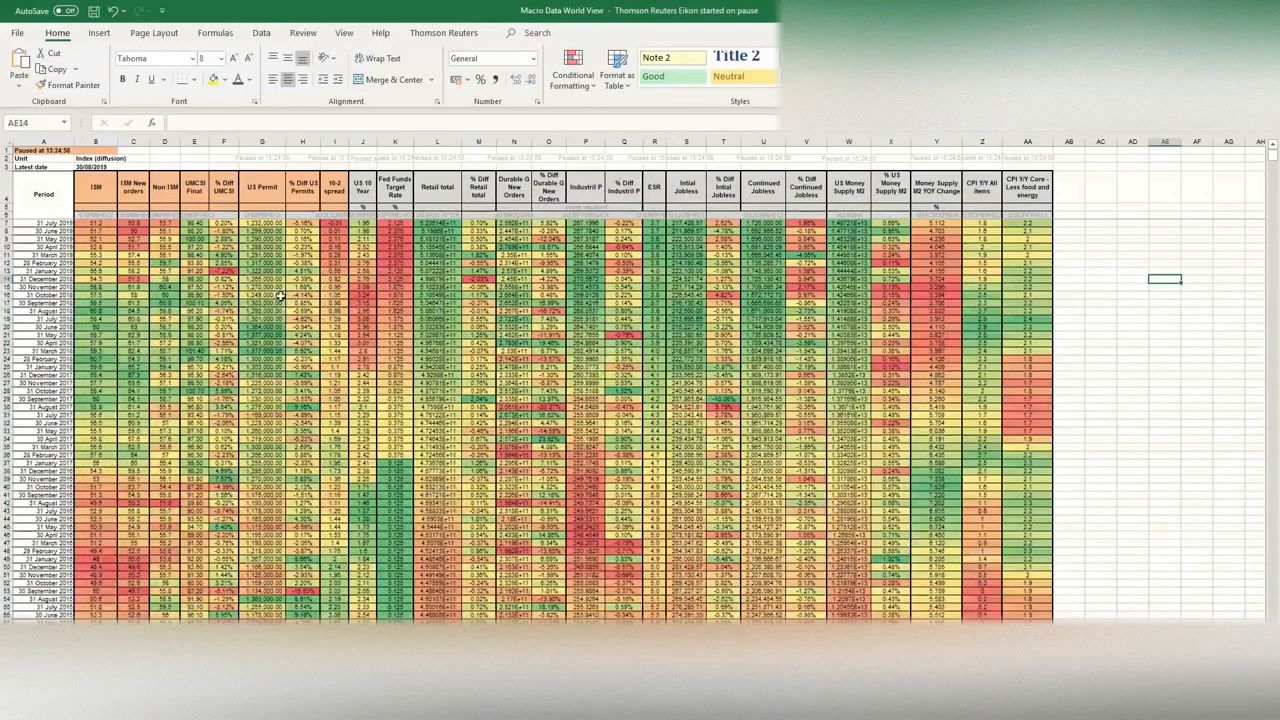
pyautogui.hotkey('ctrl', 'pagedown')
pyautogui.hotkey('ctrl', 'pagedown')
pyautogui.hotkey('ctrl', 'pagedown')
pyautogui.hotkey('ctrl', 'pagedown')
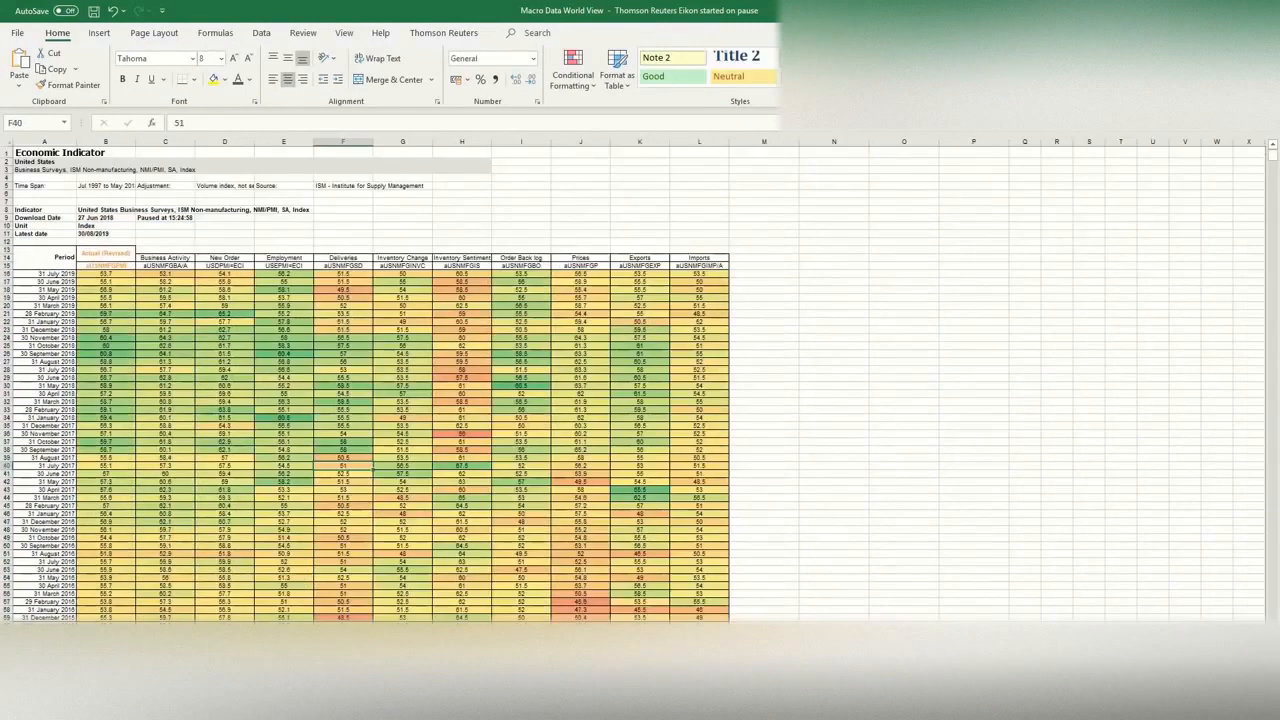
pyautogui.hotkey('ctrl', 'pagedown')
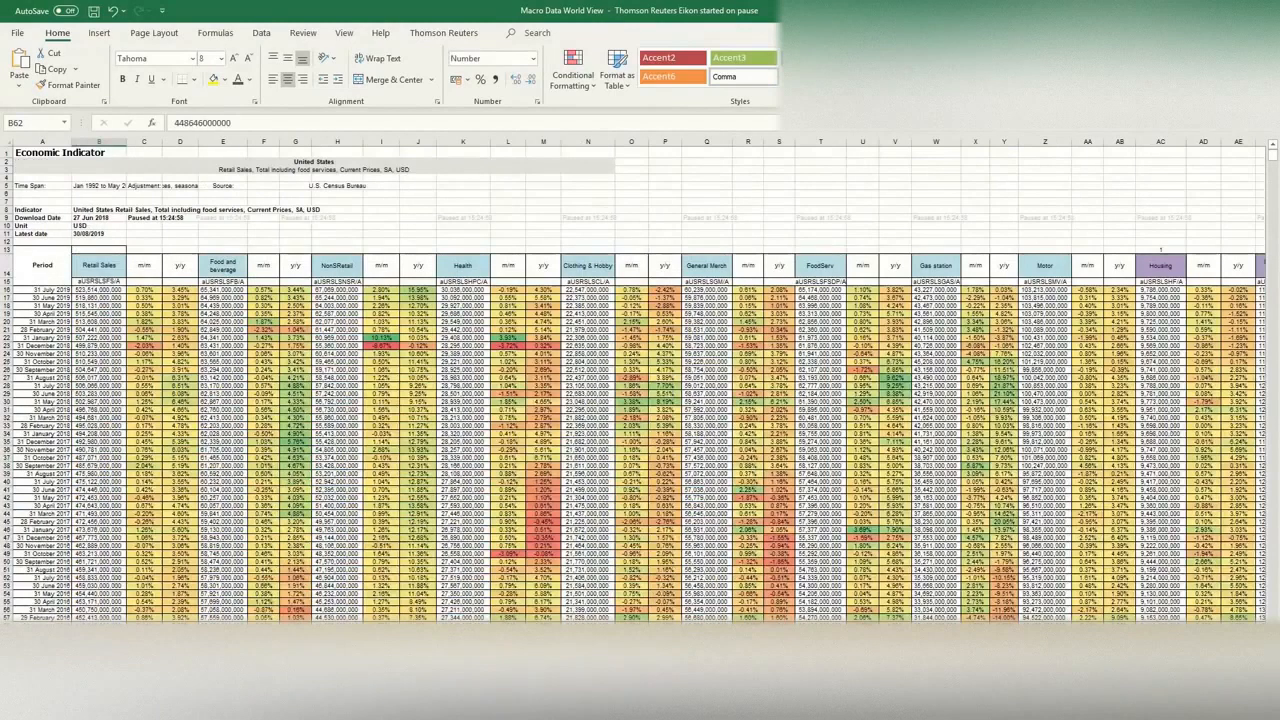
pyautogui.hotkey('ctrl', 'pagedown')
pyautogui.hotkey('ctrl', 'pagedown')
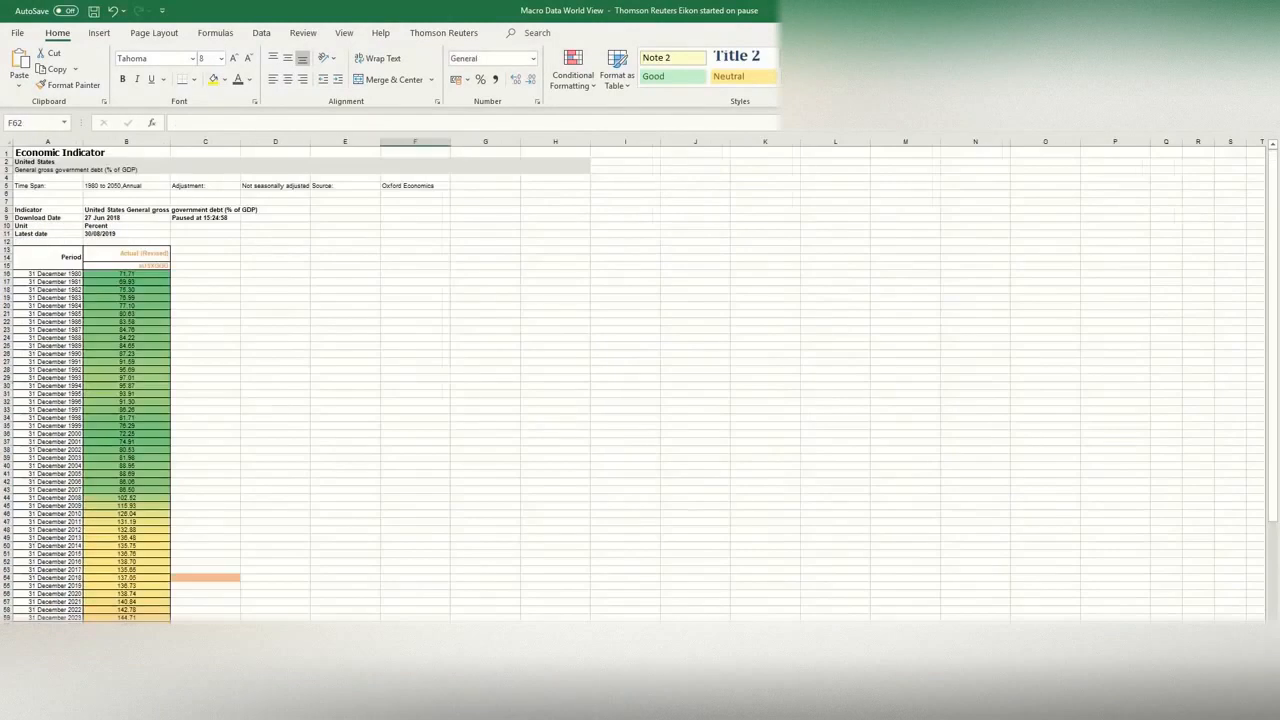
pyautogui.hotkey('ctrl', 'pagedown')
pyautogui.hotkey('ctrl', 'pagedown')
pyautogui.hotkey('ctrl', 'pagedown')
pyautogui.hotkey('ctrl', 'pagedown')
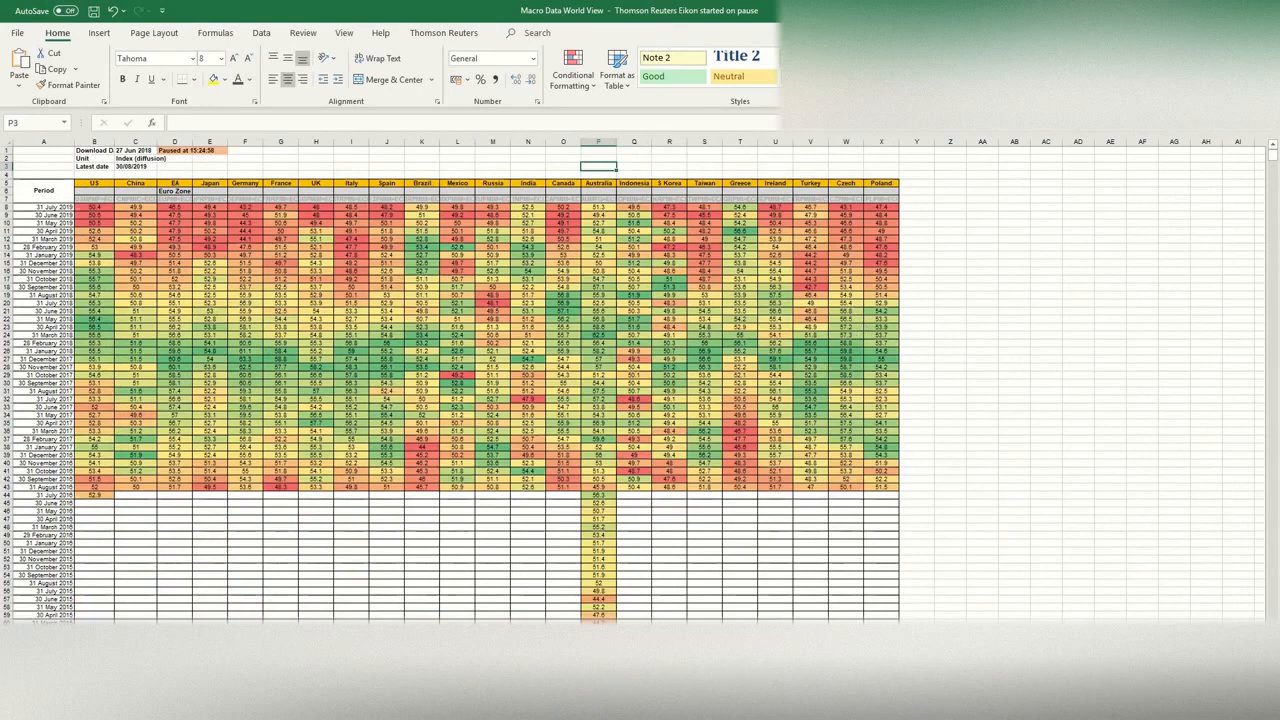
pyautogui.hotkey('ctrl', 'pagedown')
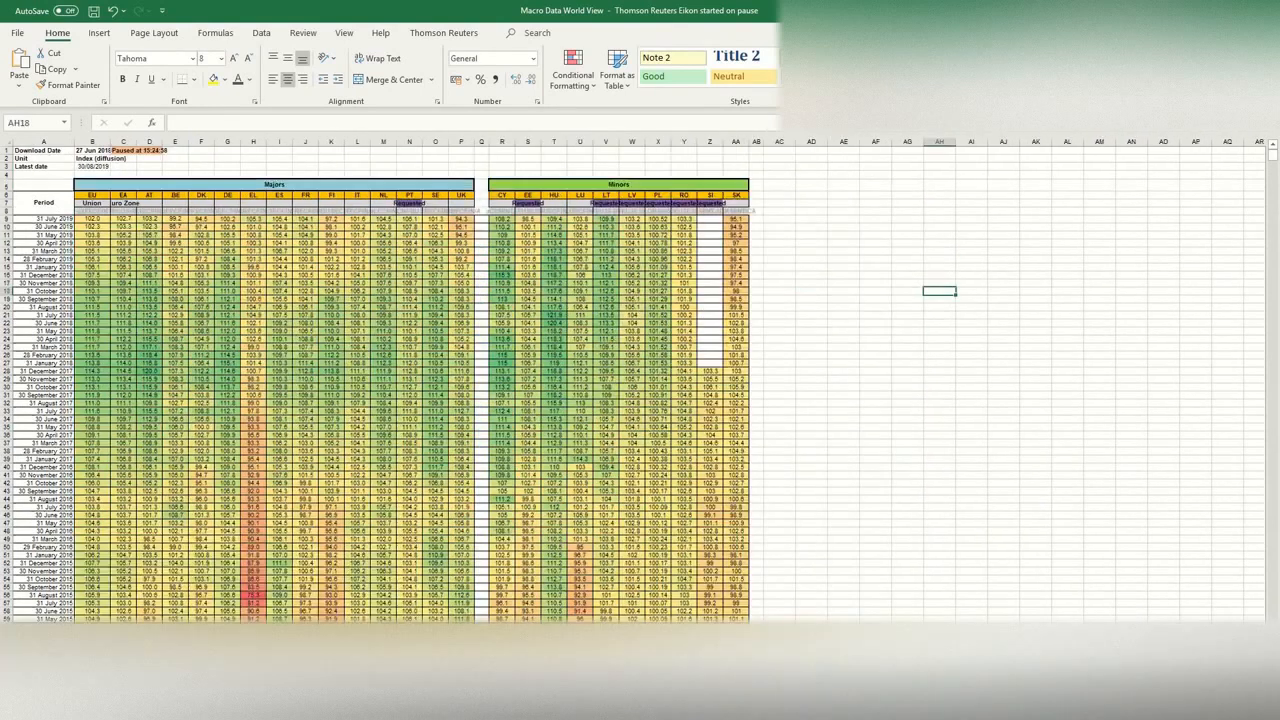
pyautogui.hotkey('ctrl', 'pagedown')
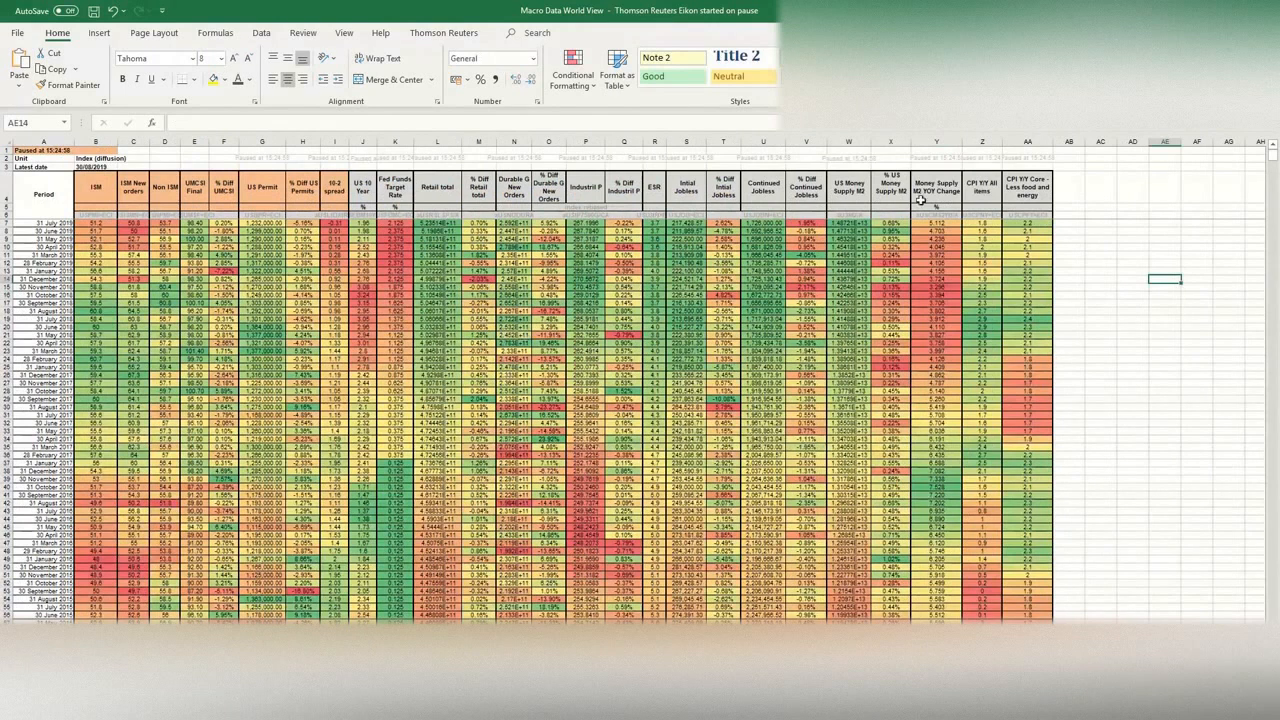
pyautogui.click(1094, 192)
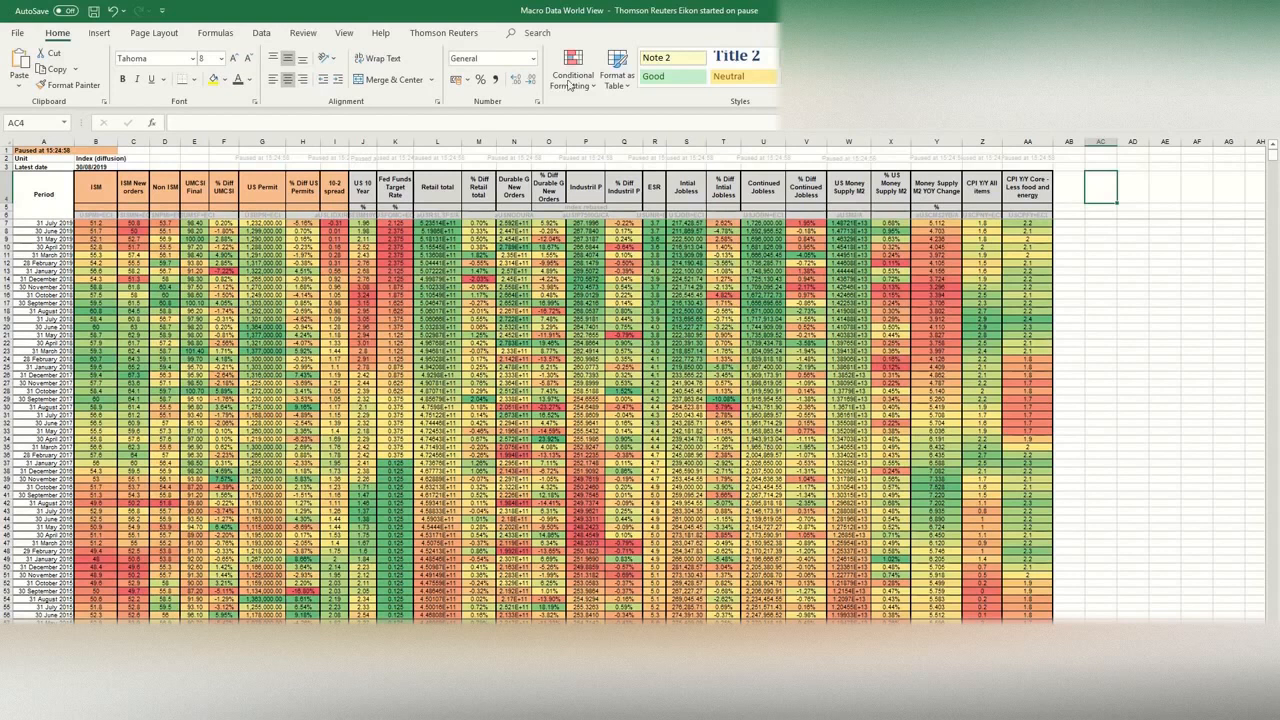
pyautogui.moveTo(633, 5)
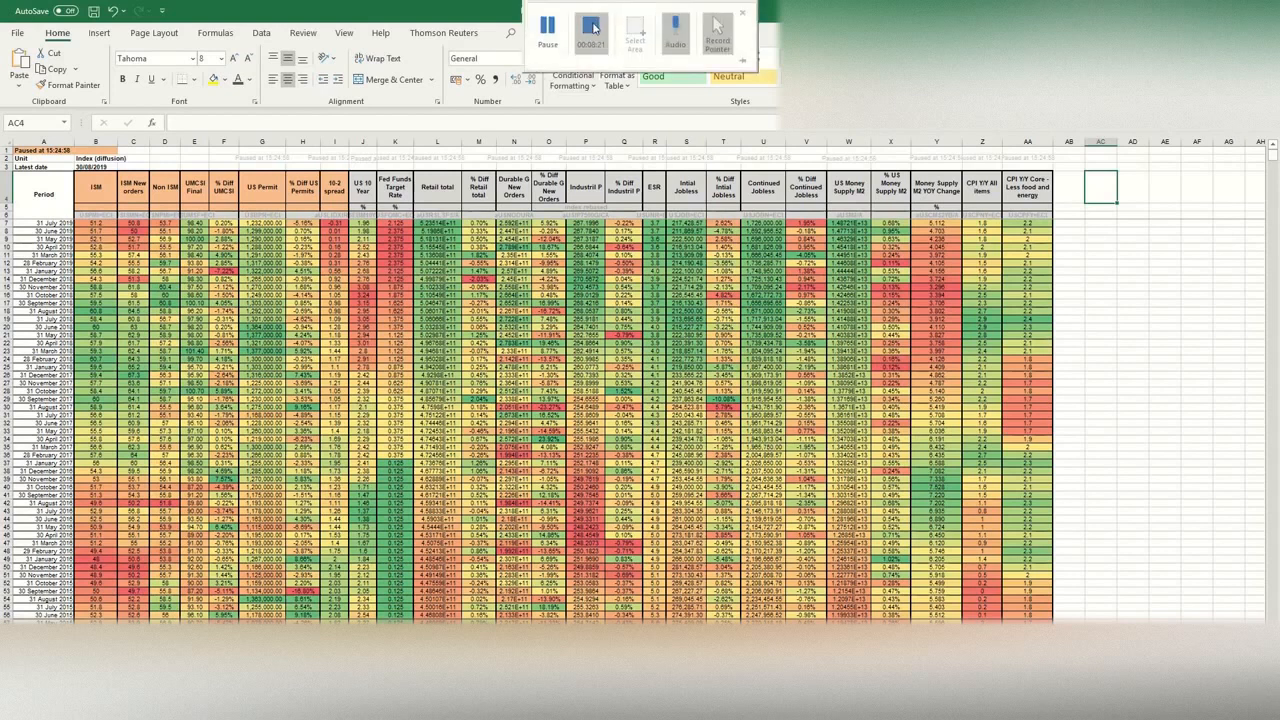